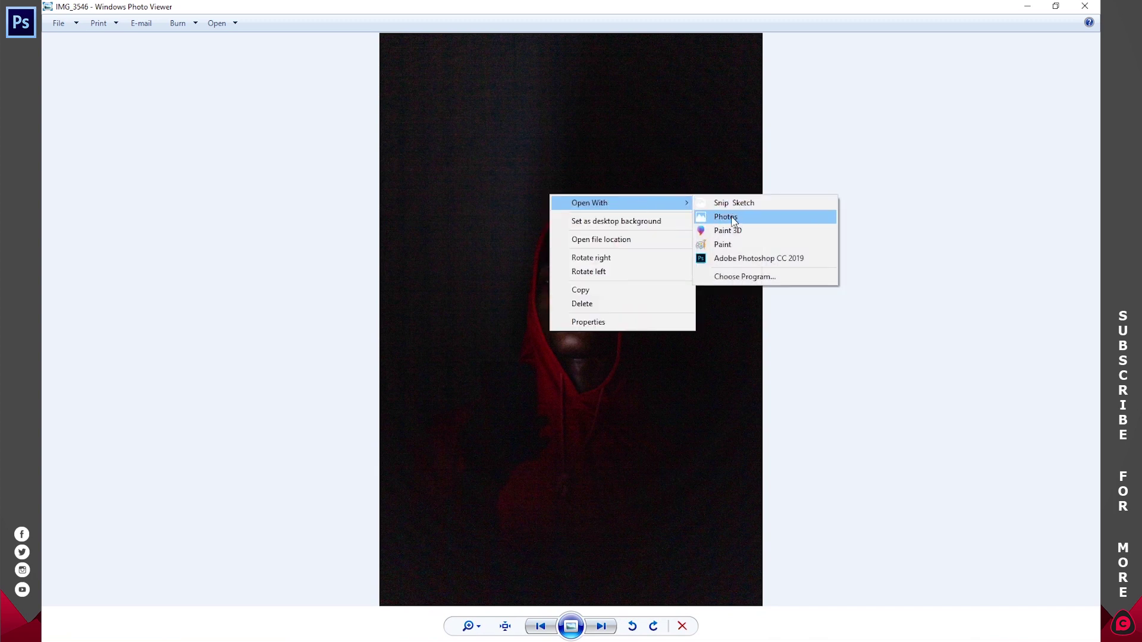
Open IMG_3546.jpg from Windows Photo Viewer in Adobe Photoshop CC 2019.
click(738, 258)
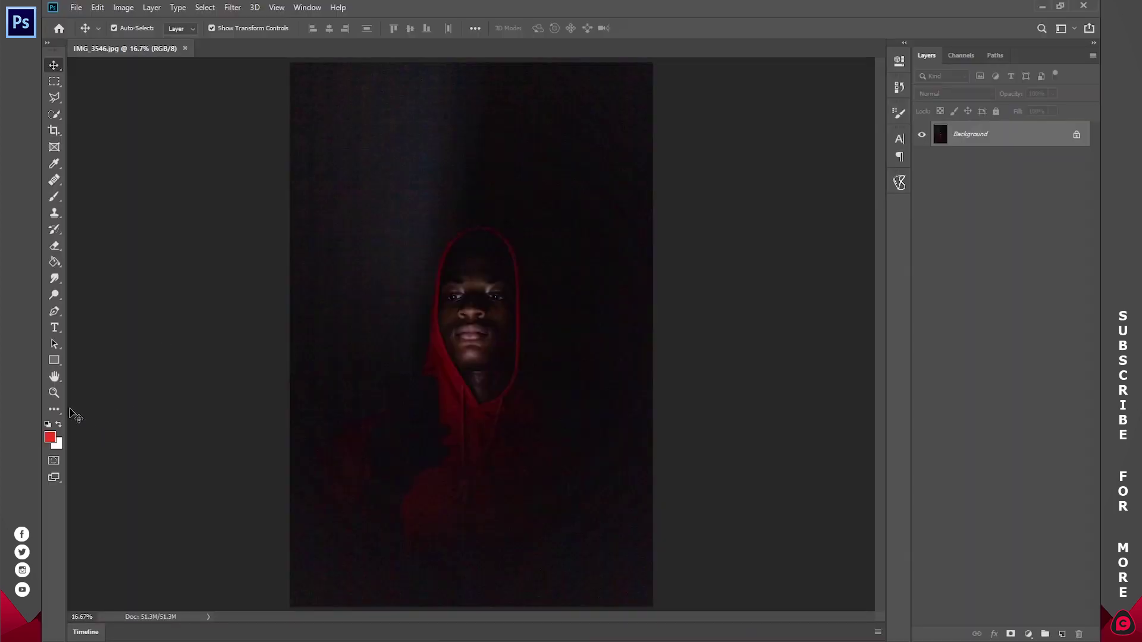
Fit the portrait to the screen and create a Background copy layer above Background.
click(54, 393)
click(428, 30)
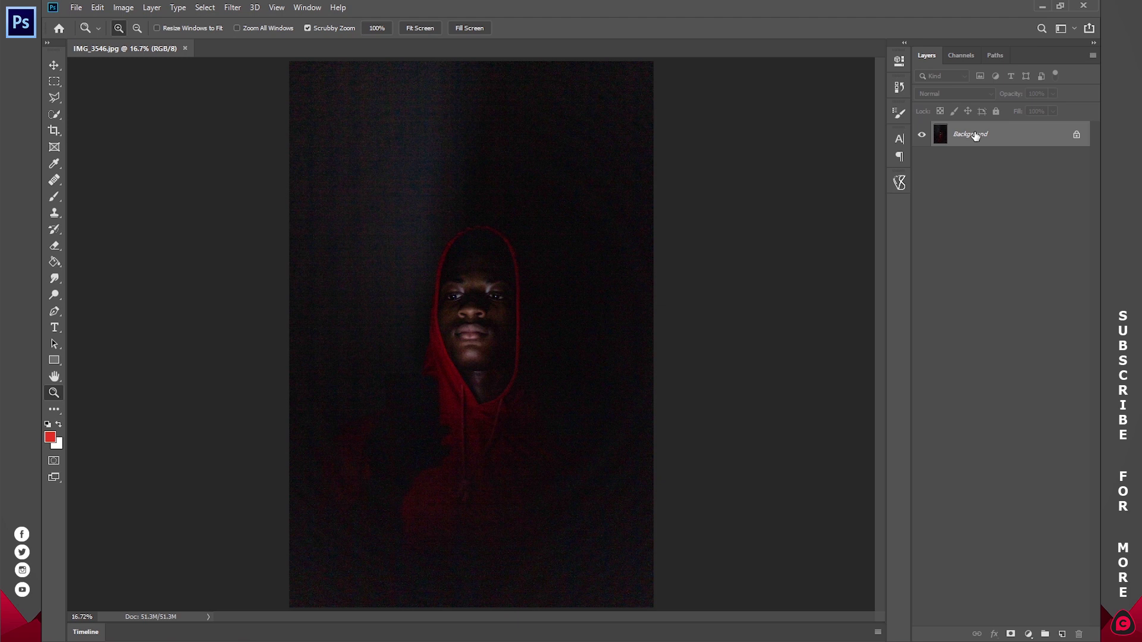
drag(975, 136, 1062, 635)
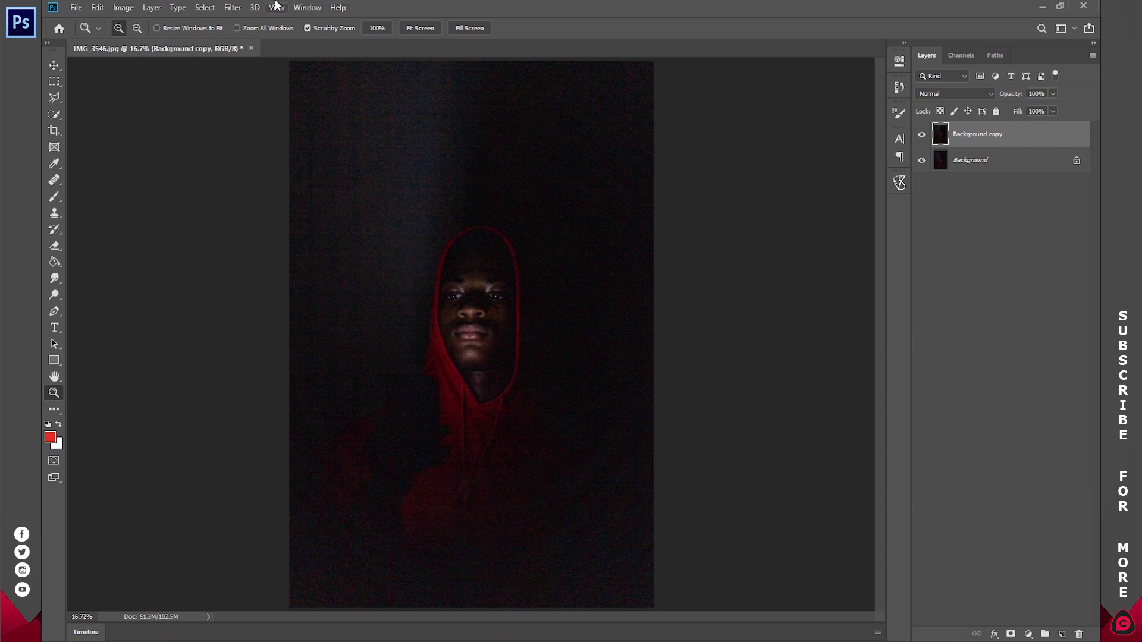
click(303, 6)
Open the Camera Raw Filter on the Background copy at the HSL Saturation settings.
mouse_move(229, 5)
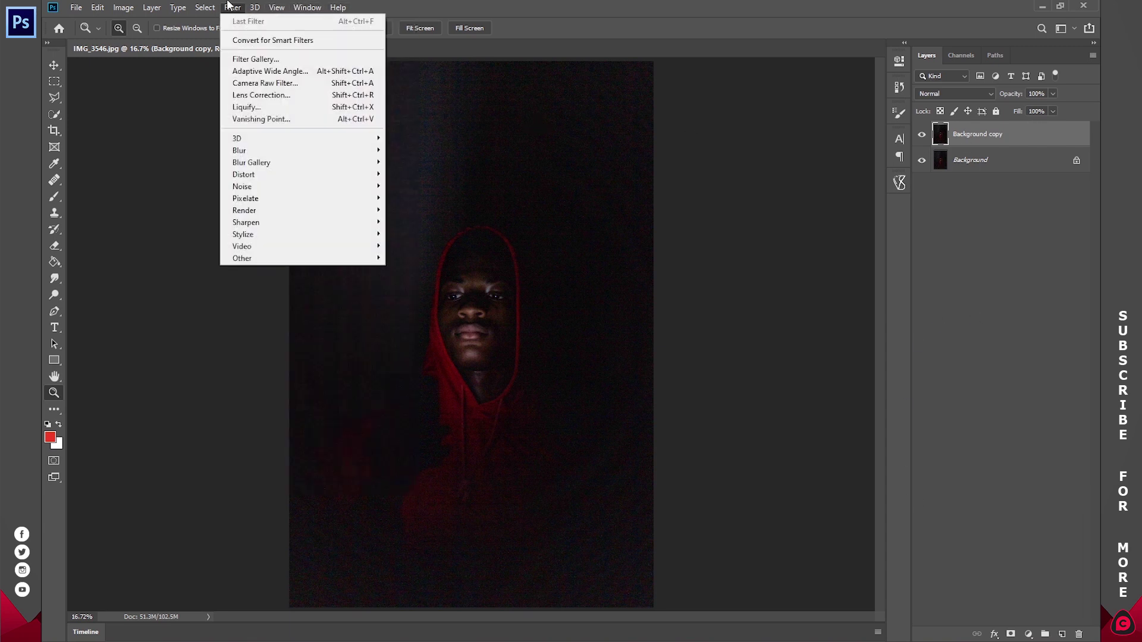
click(288, 84)
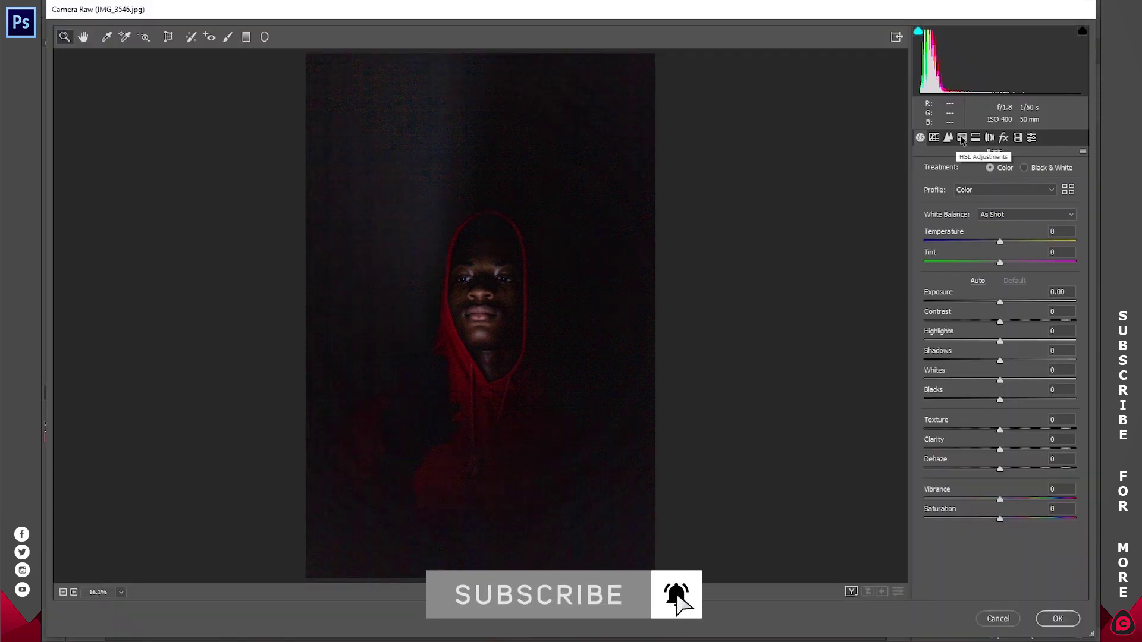
click(962, 138)
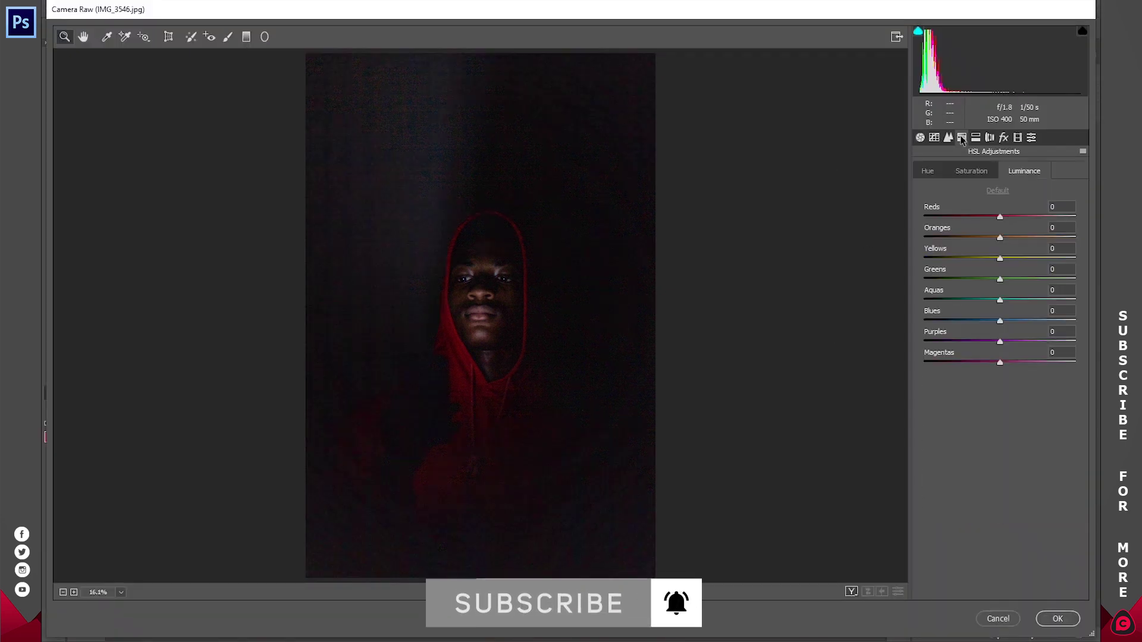
click(976, 172)
Cut Oranges saturation to -100 and Yellows to -85, and lower Reds, checking skin up close.
drag(999, 240, 926, 243)
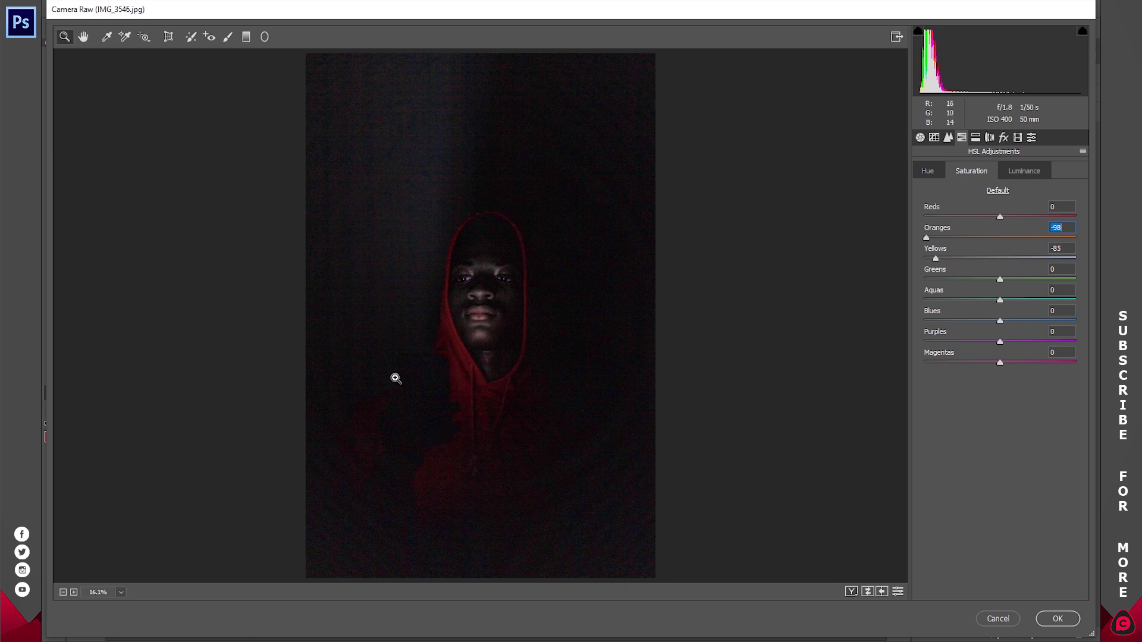
drag(927, 238, 955, 238)
click(470, 318)
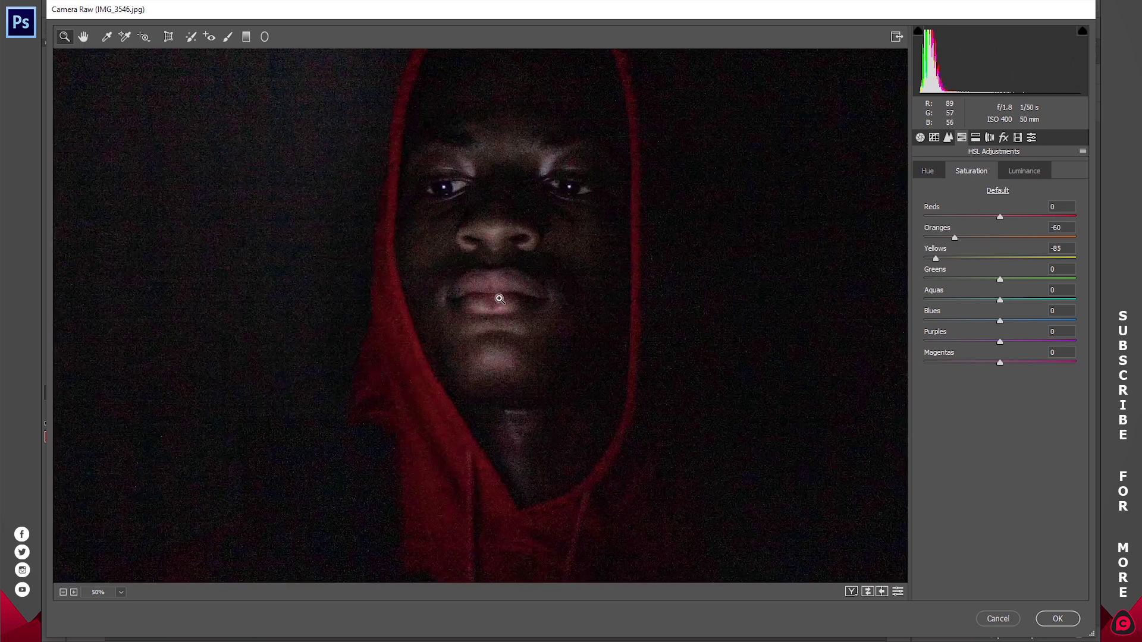
right_click(510, 298)
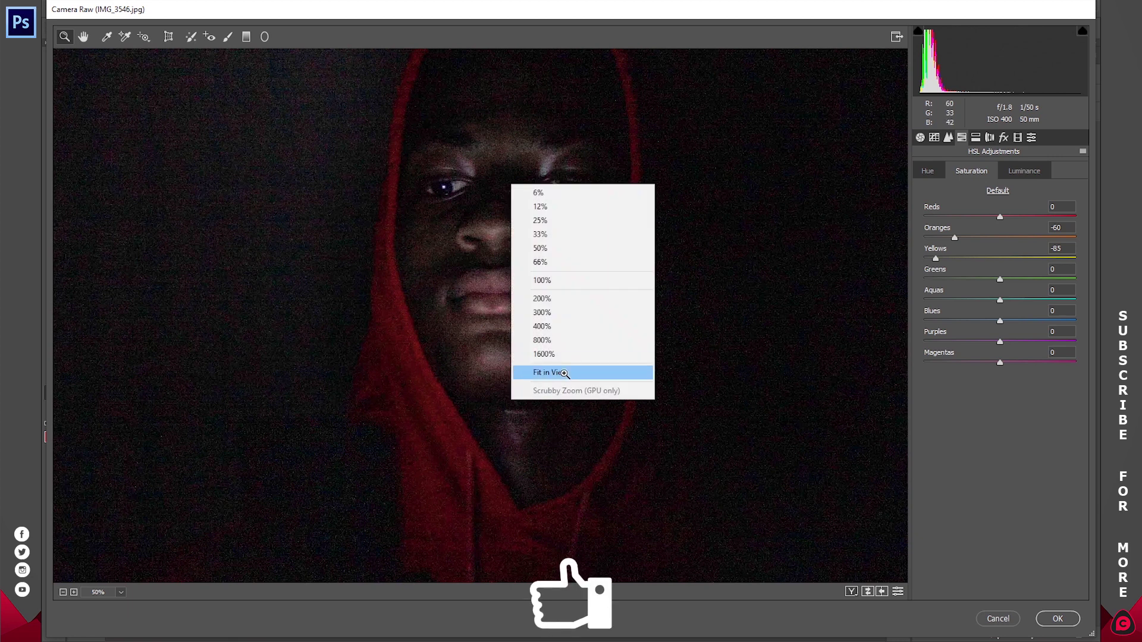
click(562, 374)
drag(1000, 217, 966, 226)
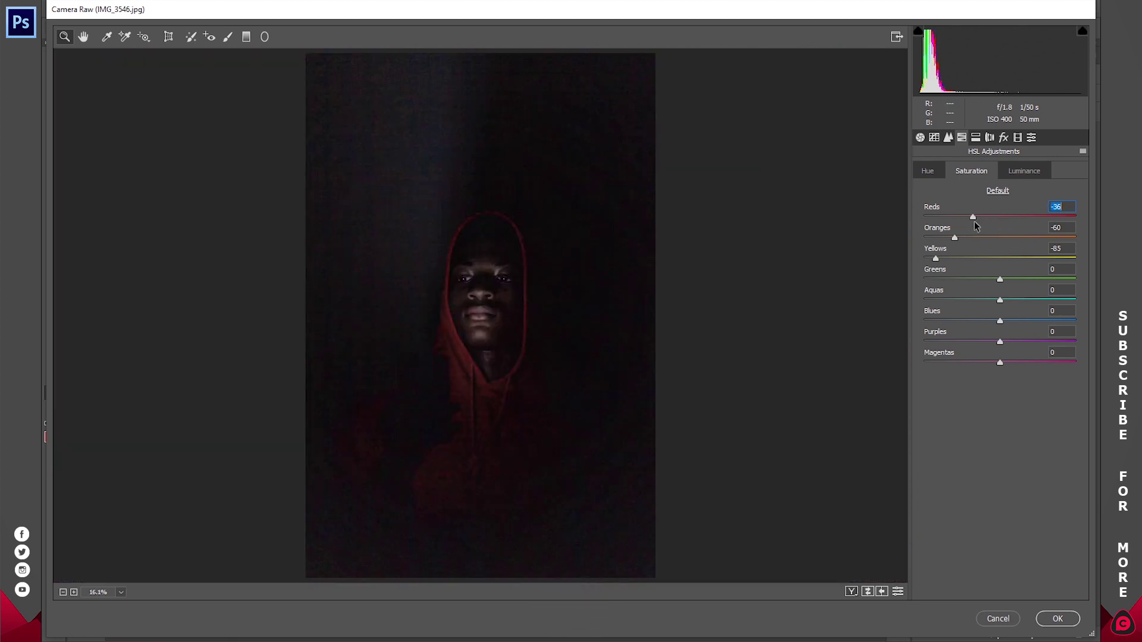
mouse_move(955, 237)
mouse_down()
mouse_move(916, 237)
mouse_move(953, 238)
mouse_up()
click(920, 138)
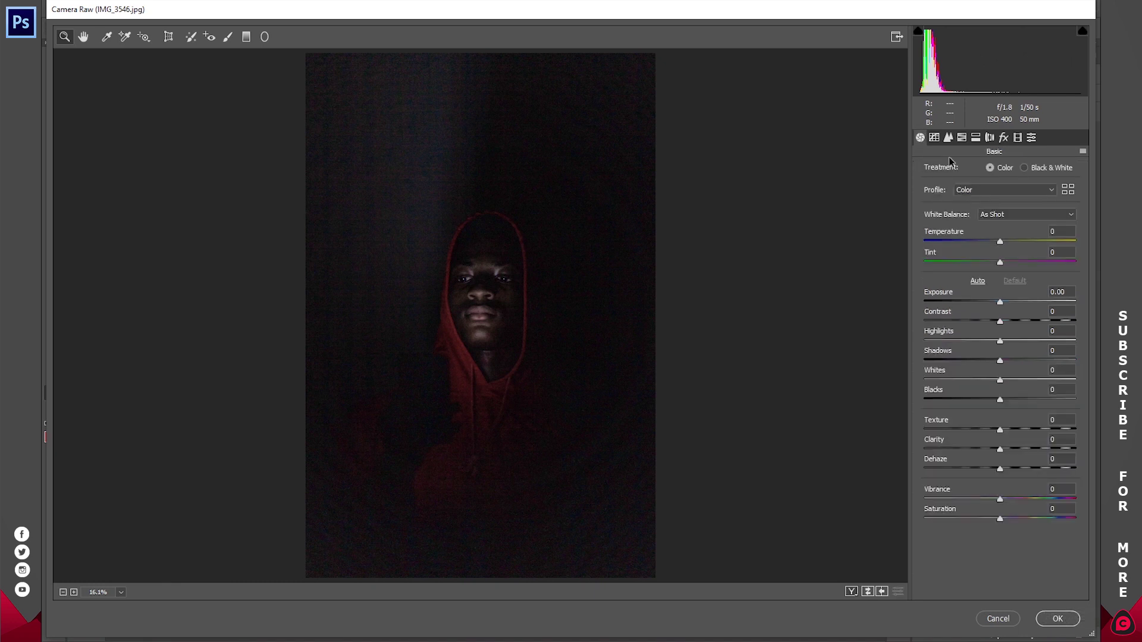
Set Highlights -30, Shadows +13, Blacks -10 and Texture -30 in Camera Raw Basic.
click(1003, 304)
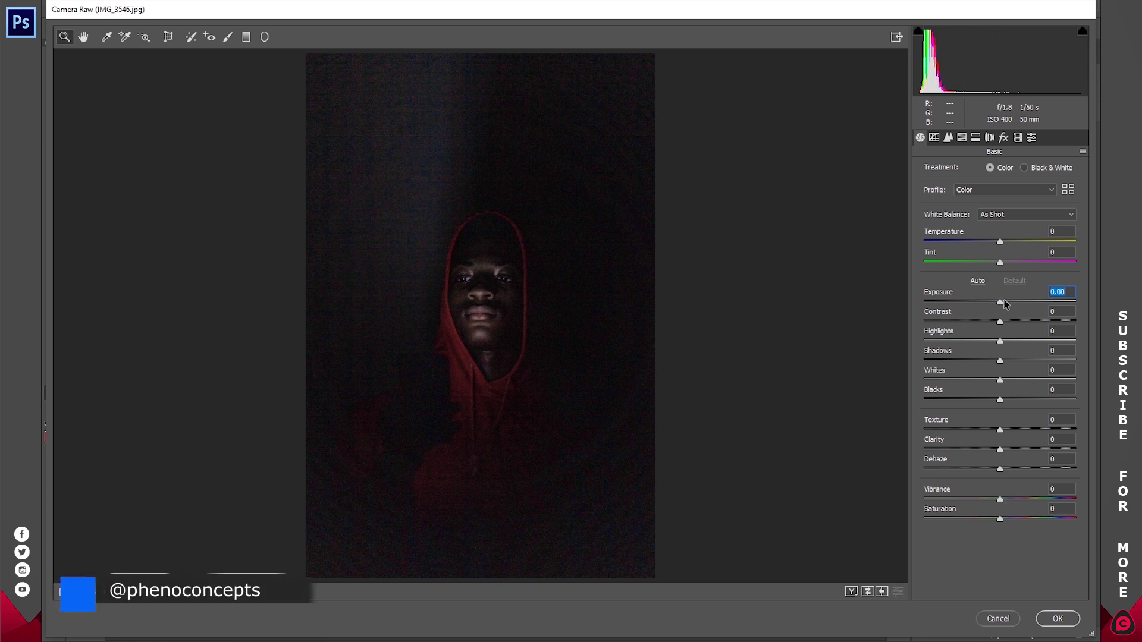
drag(1000, 350, 977, 341)
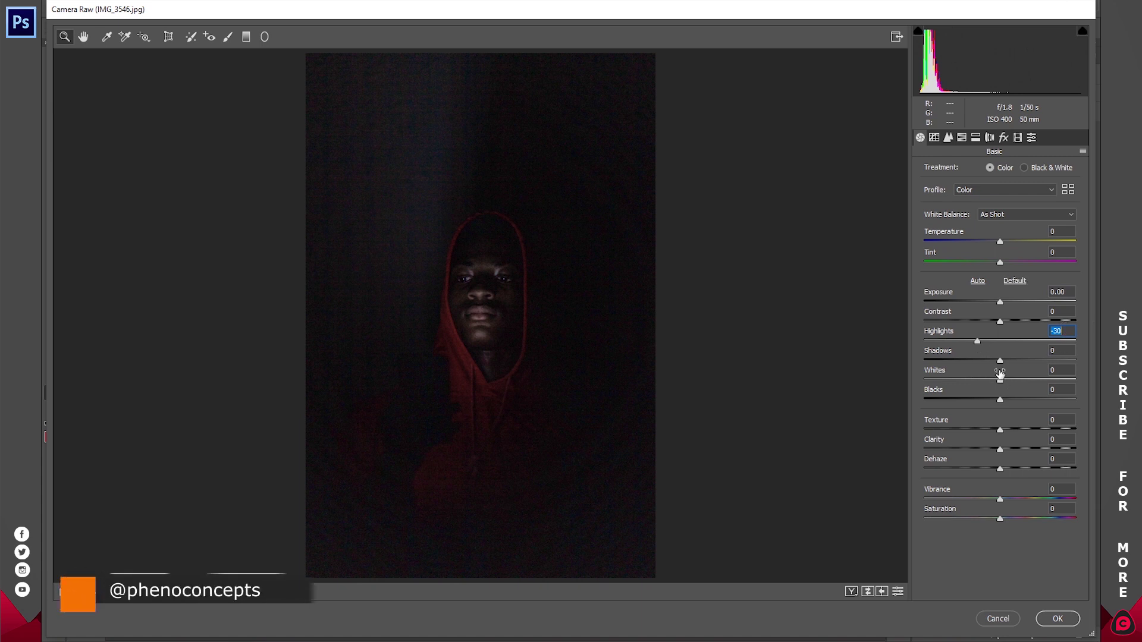
drag(999, 361, 997, 403)
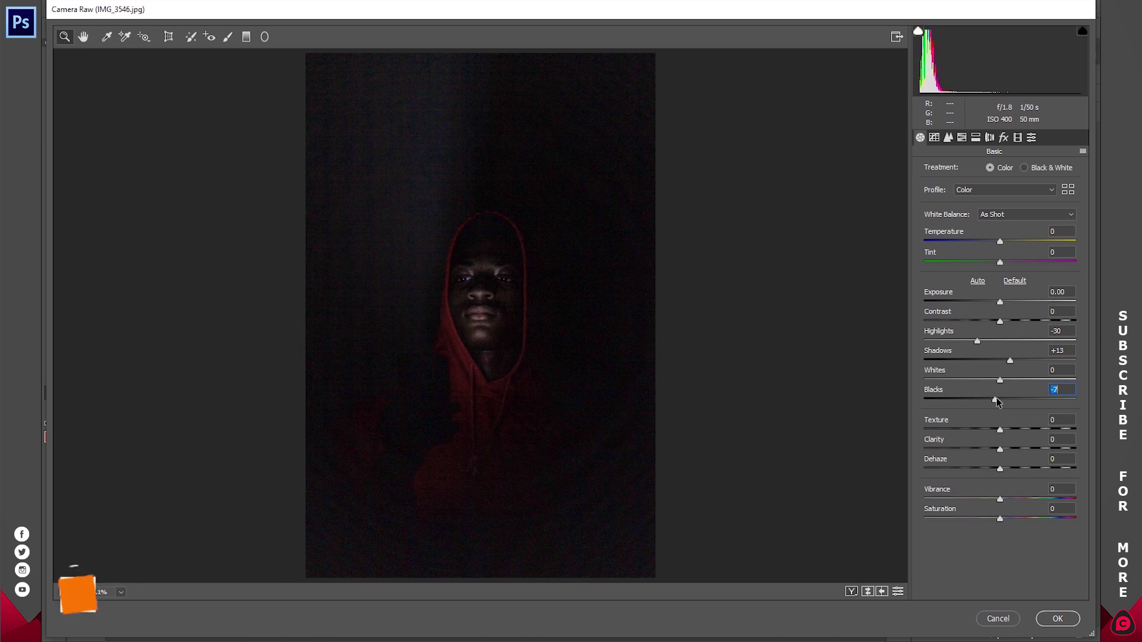
text(-10)
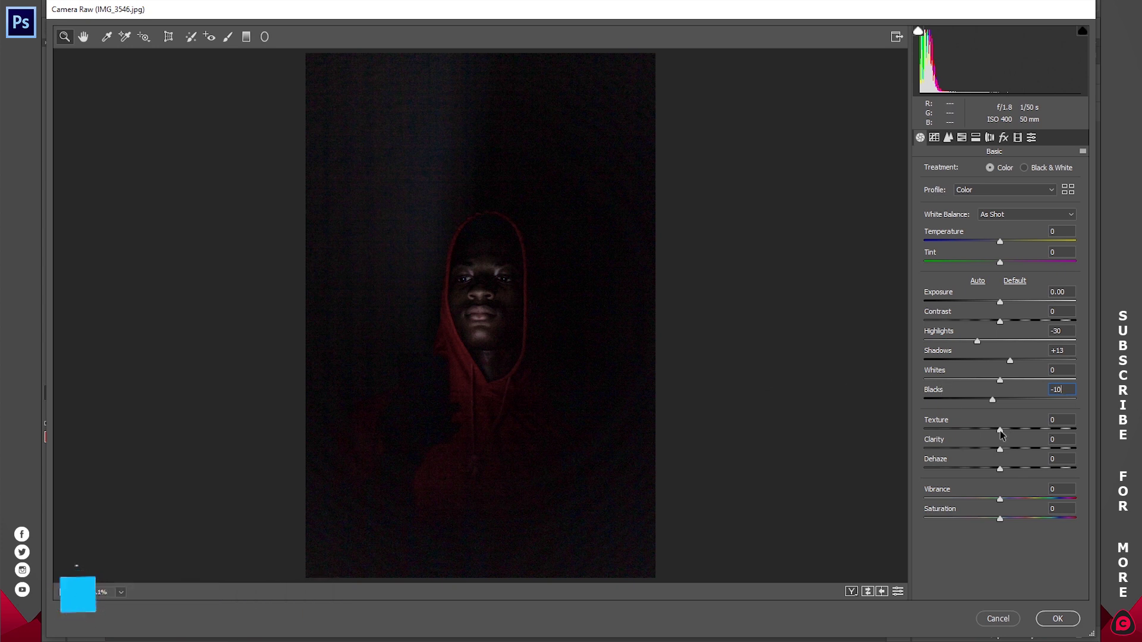
drag(1001, 431, 980, 432)
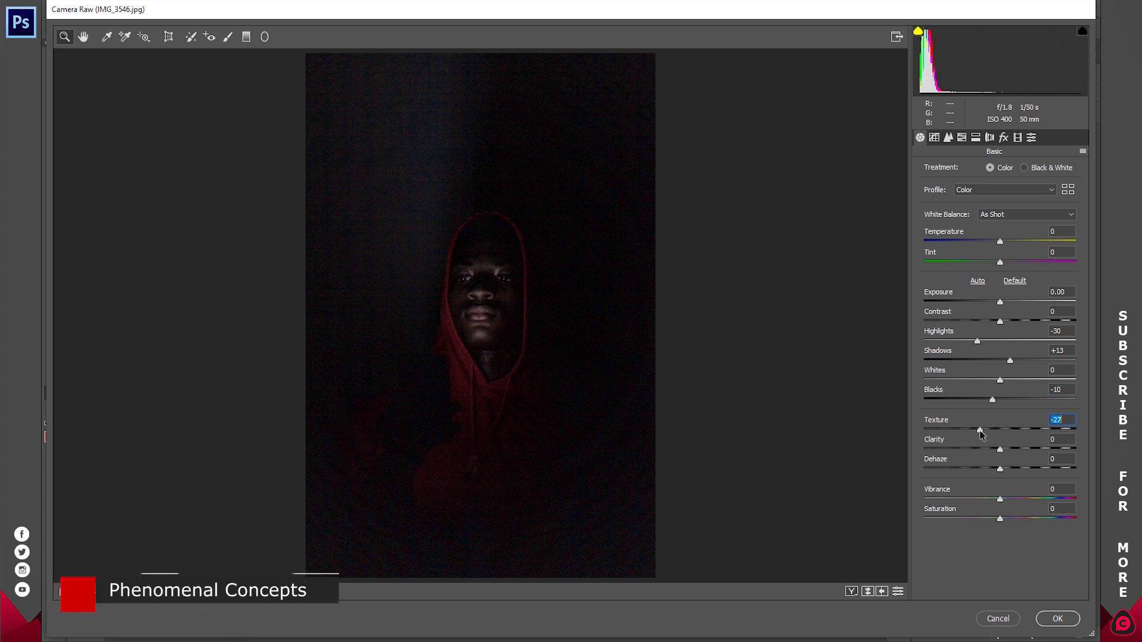
text(-30)
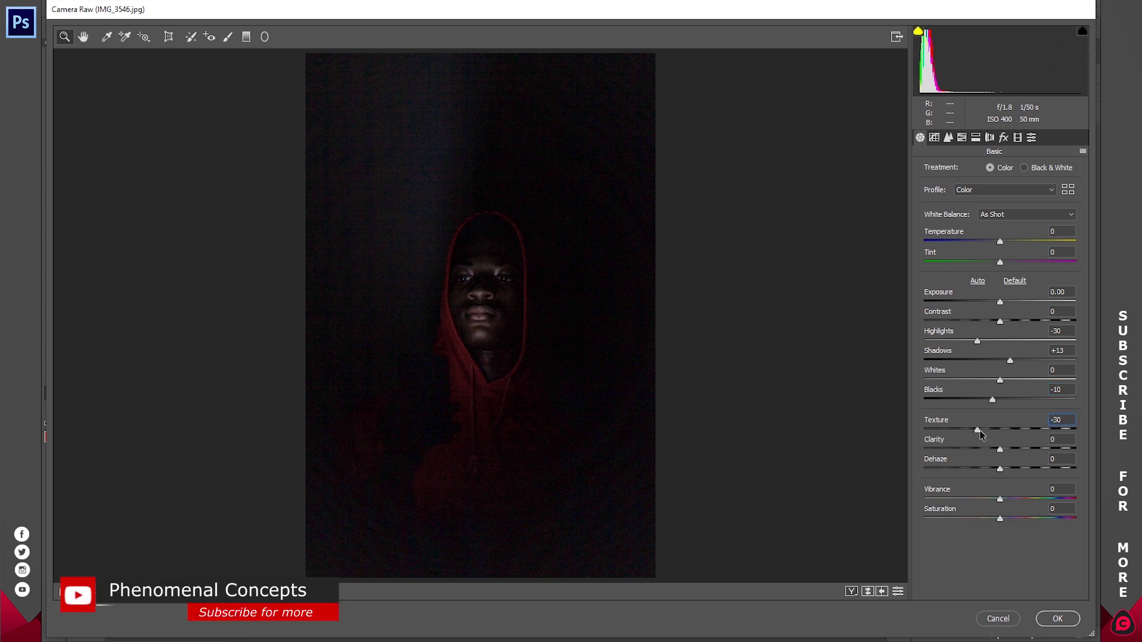
Apply the Camera Raw filter and toggle the Background copy's visibility to compare.
click(1057, 620)
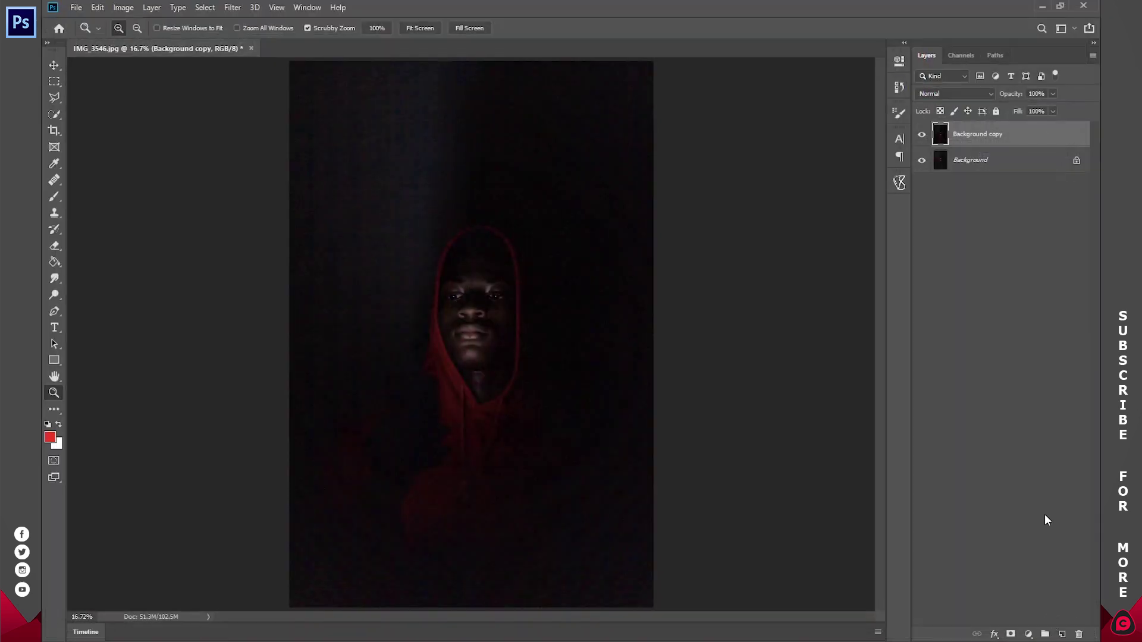
click(923, 137)
click(922, 137)
click(922, 137)
click(922, 138)
click(955, 273)
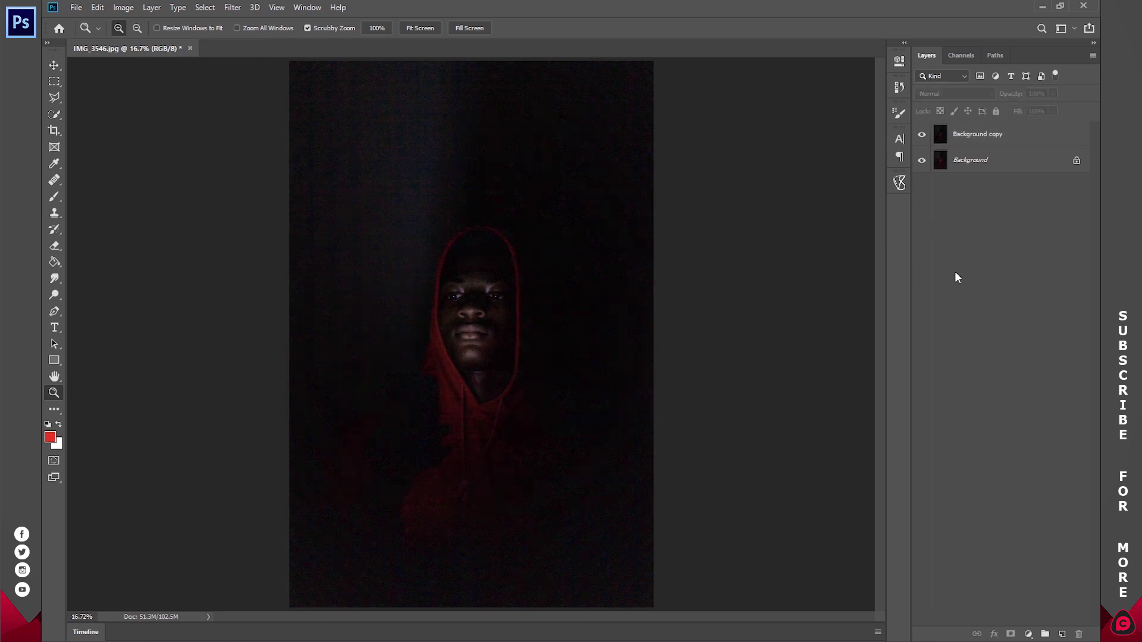
Create a new white 500 × 500 px document at 72 ppi.
click(77, 7)
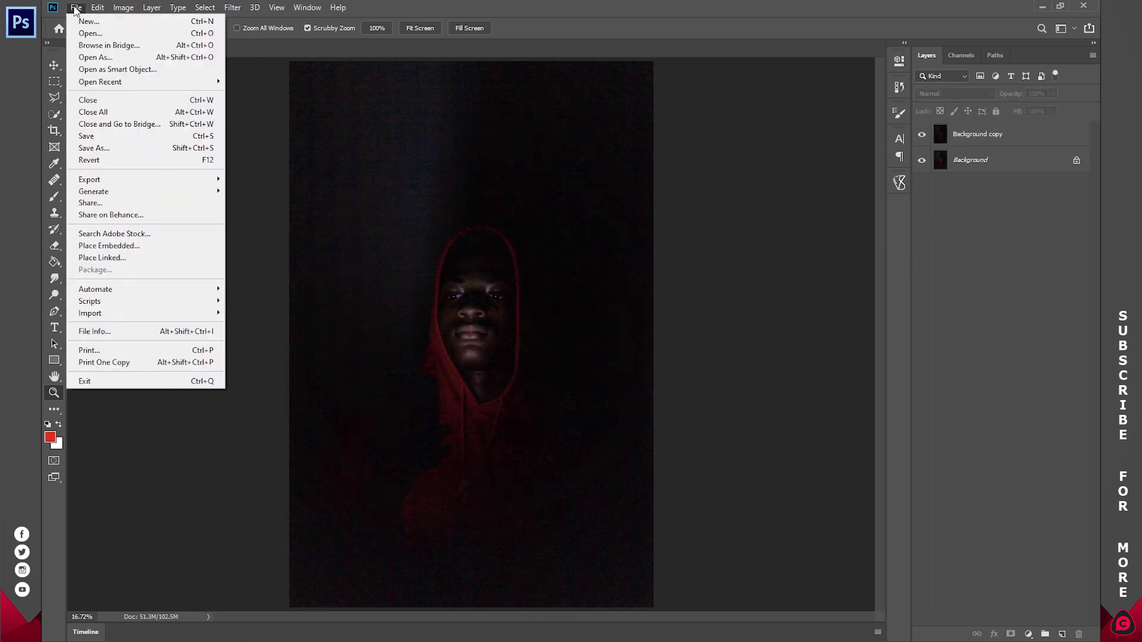
click(99, 21)
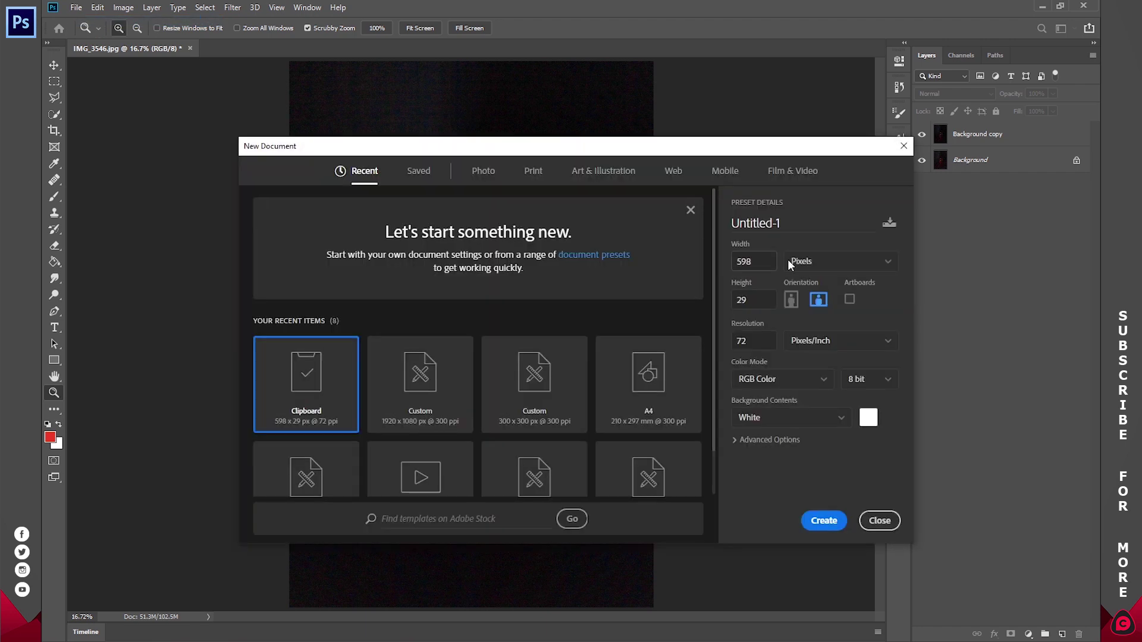
click(806, 260)
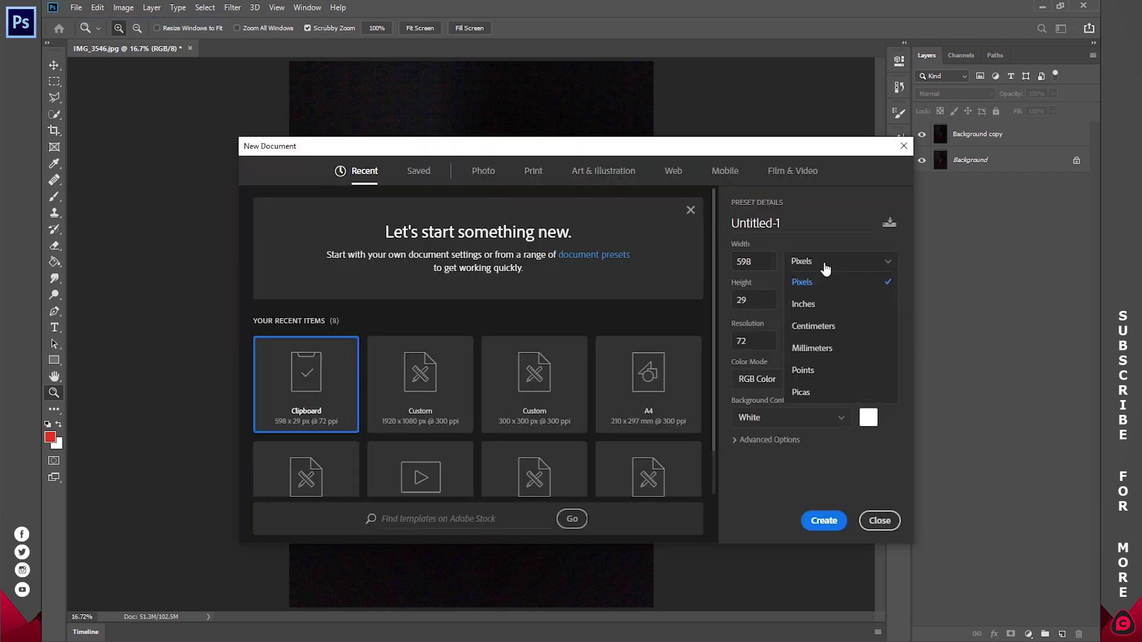
double_click(764, 263)
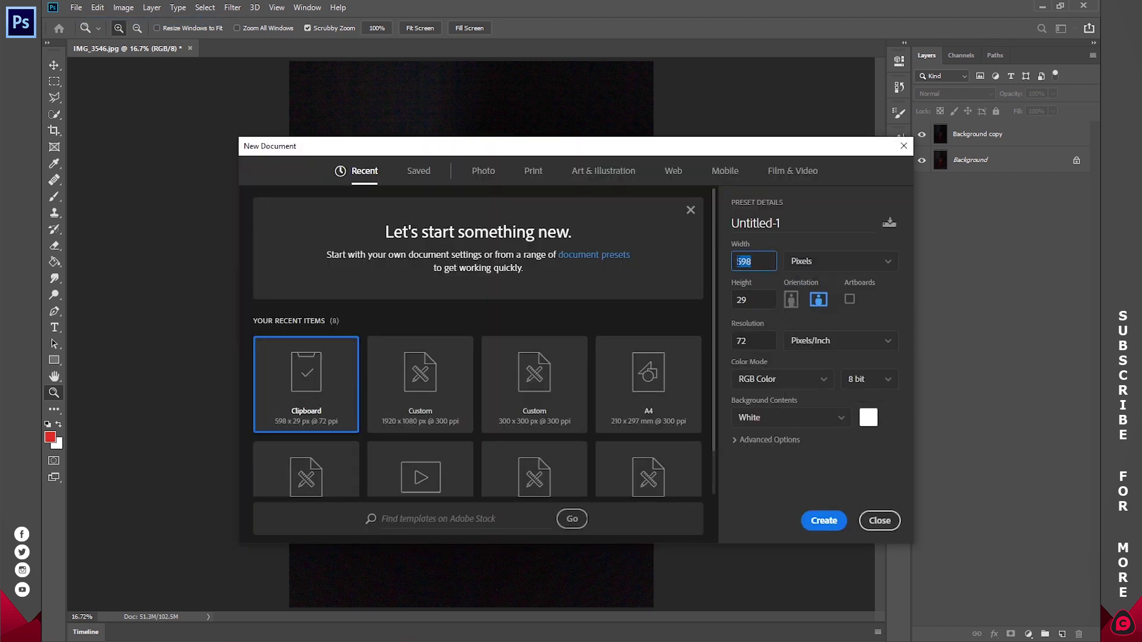
text(500)
key(Tab)
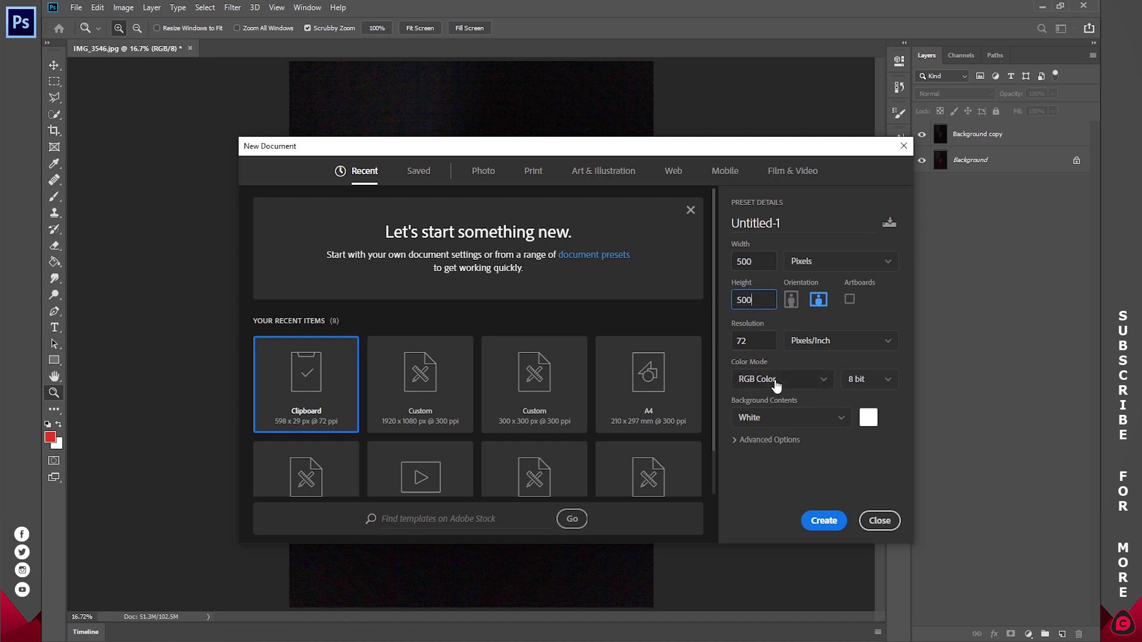
drag(718, 345, 716, 345)
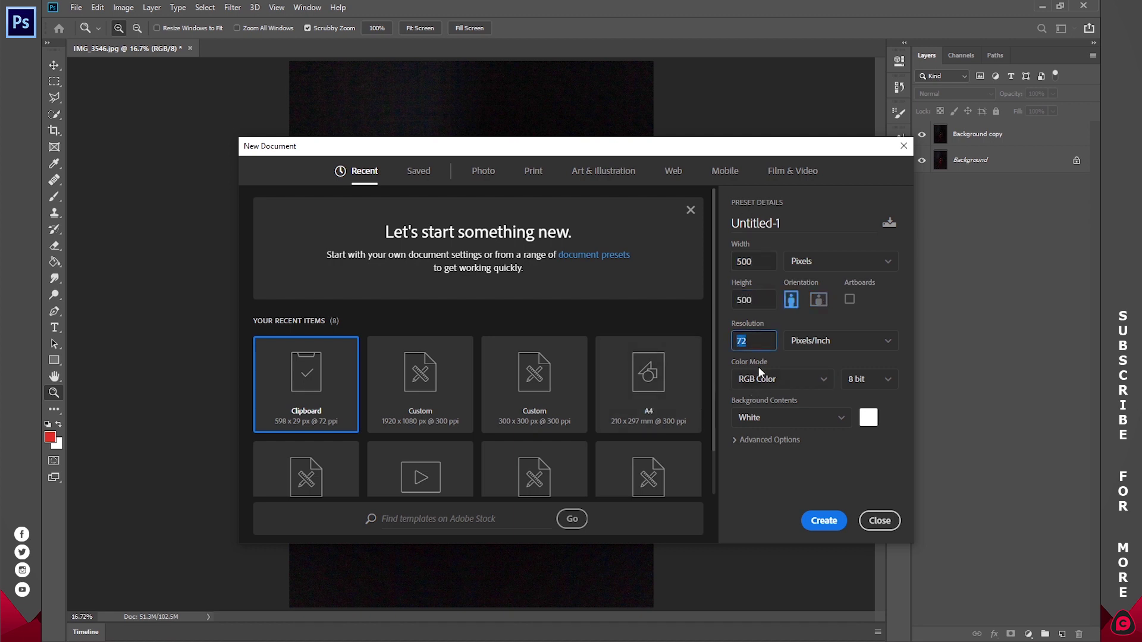
click(824, 521)
drag(585, 296, 429, 301)
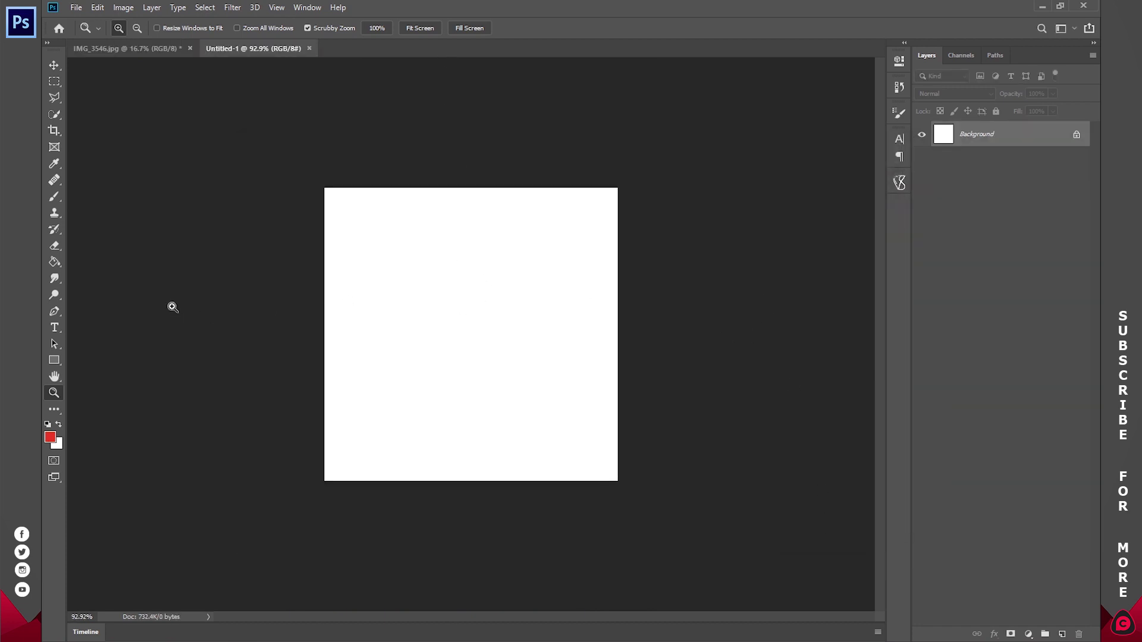
Draw a red rounded rectangle with a 20 px corner radius on the blank canvas.
click(53, 361)
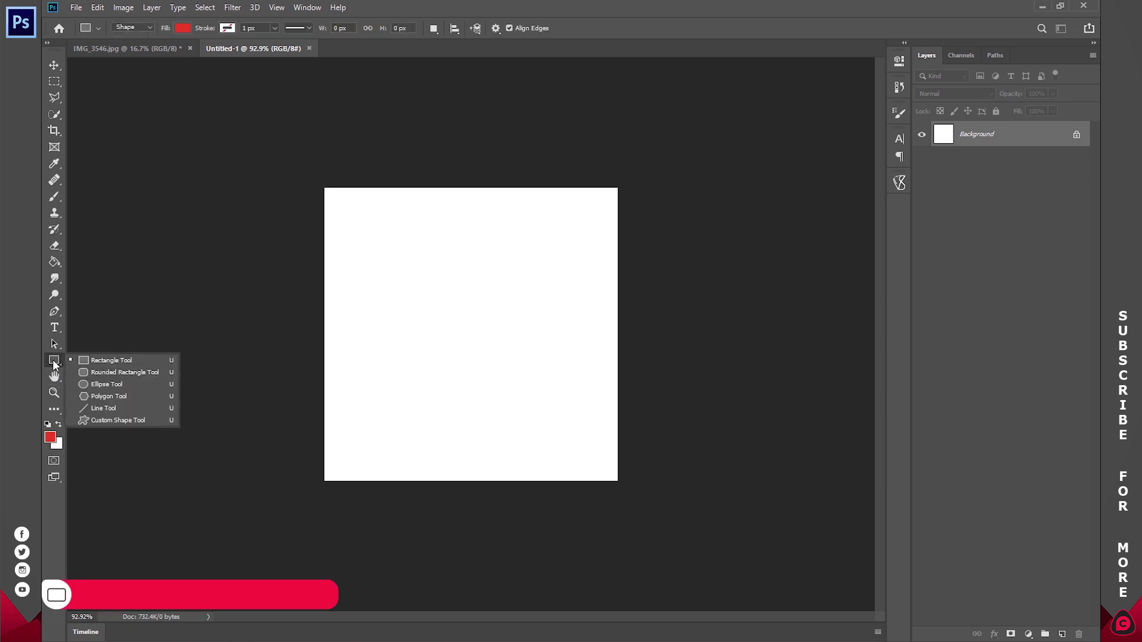
click(111, 373)
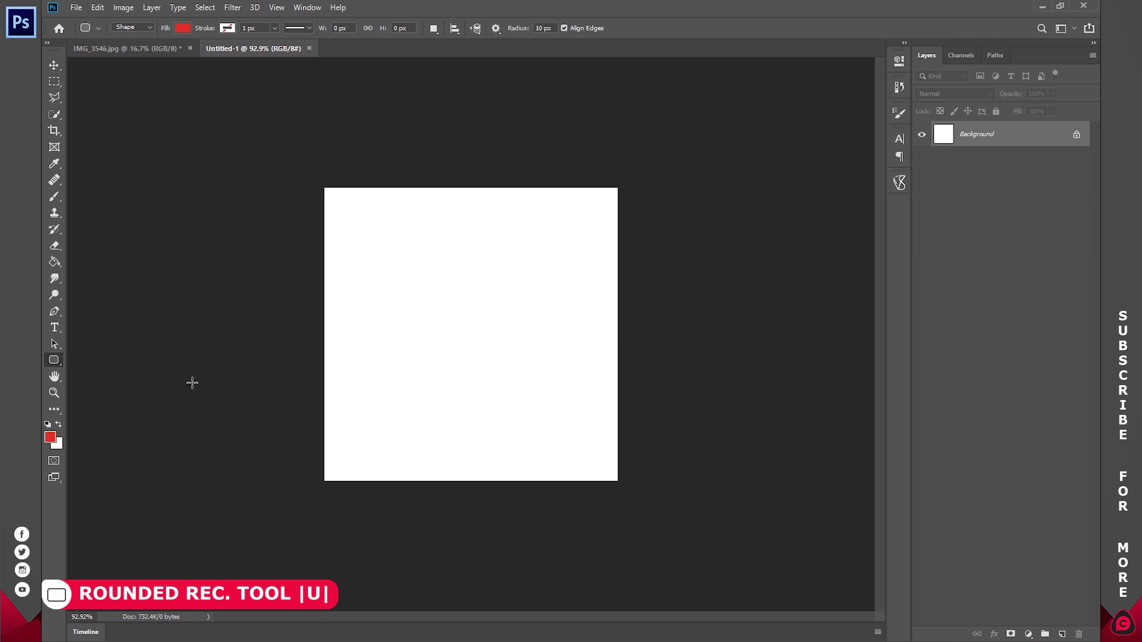
click(182, 29)
click(226, 29)
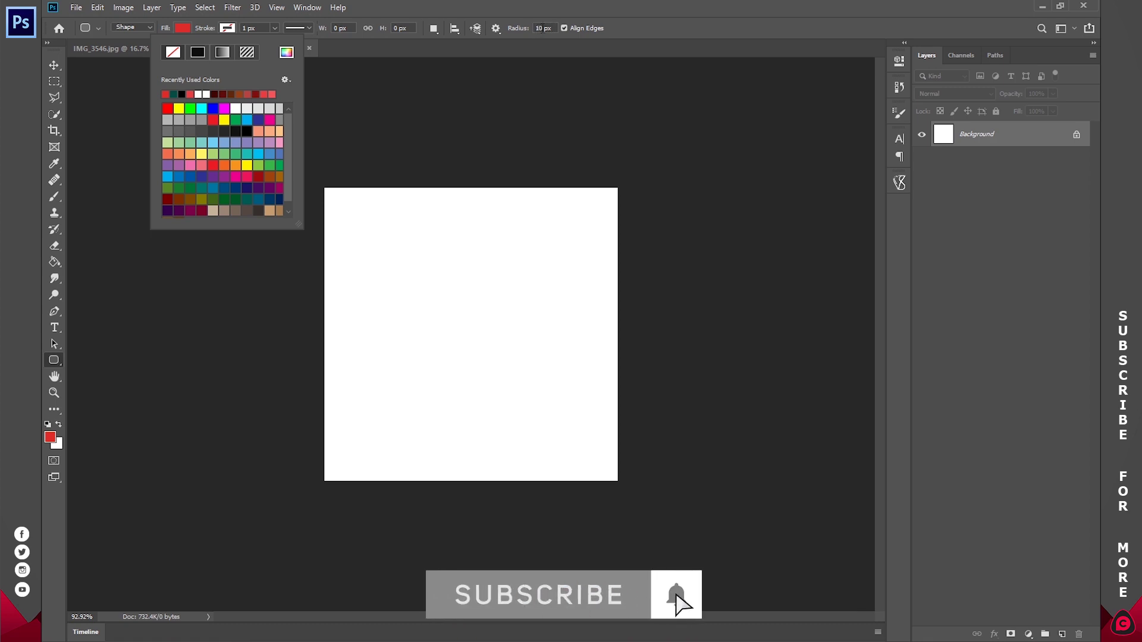
drag(518, 28, 525, 33)
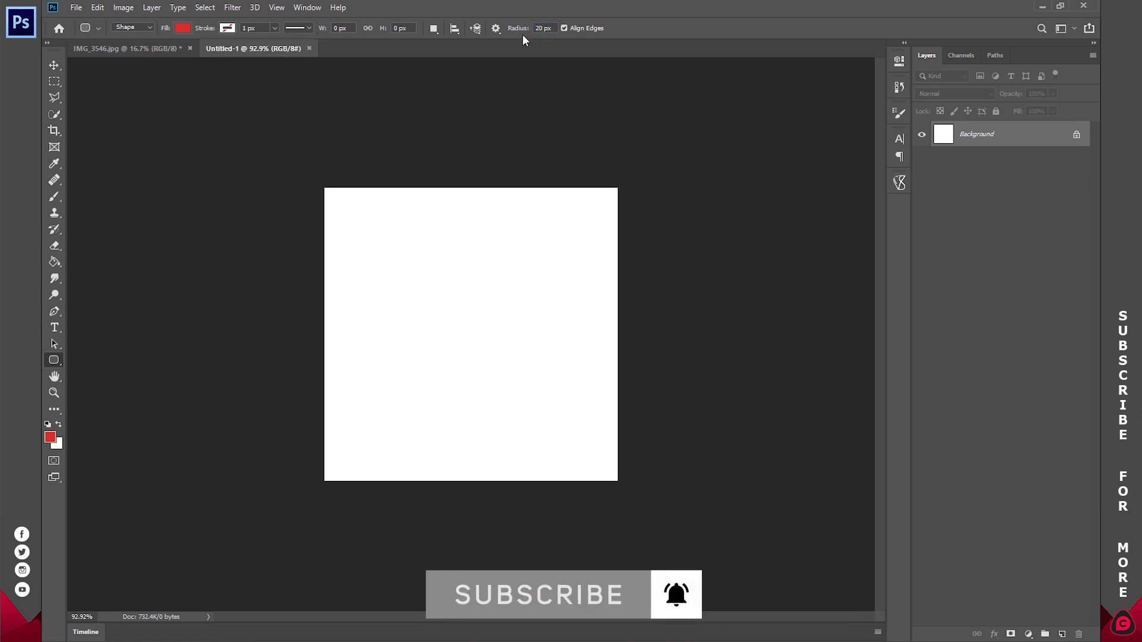
drag(350, 306, 599, 434)
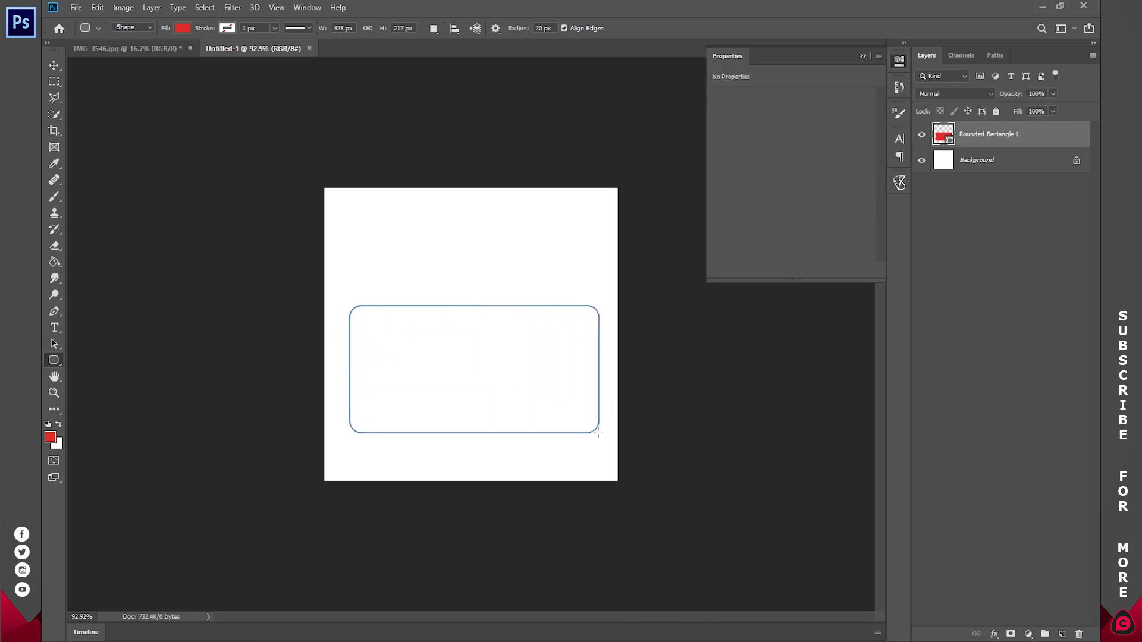
Move the rectangle toward the canvas top and stretch it taller with Free Transform.
click(899, 64)
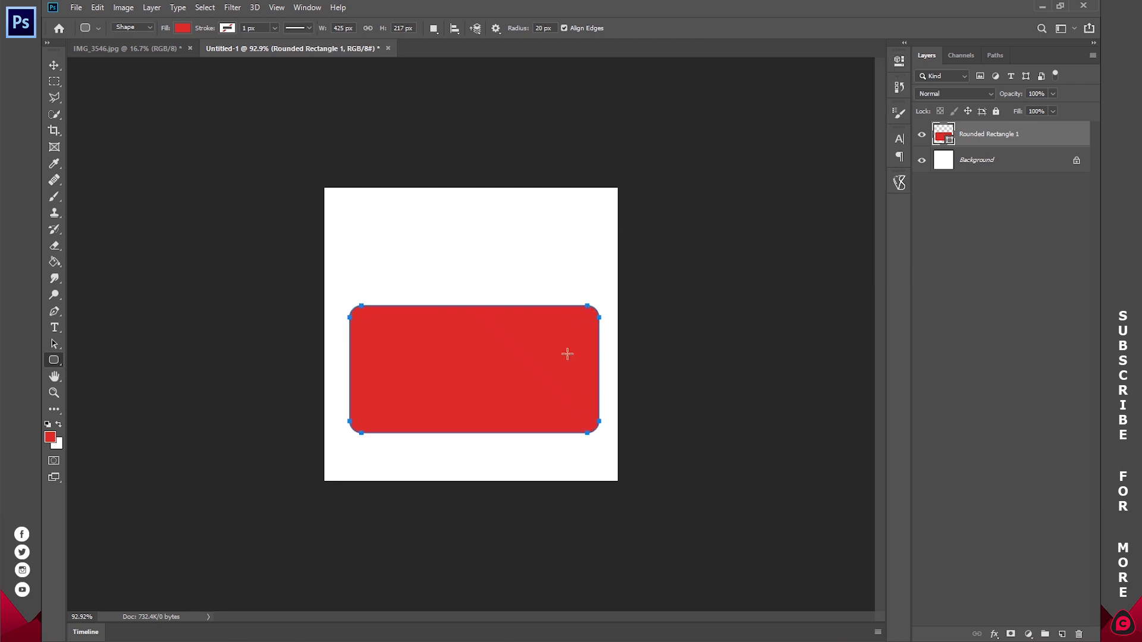
key(v)
drag(502, 355, 496, 266)
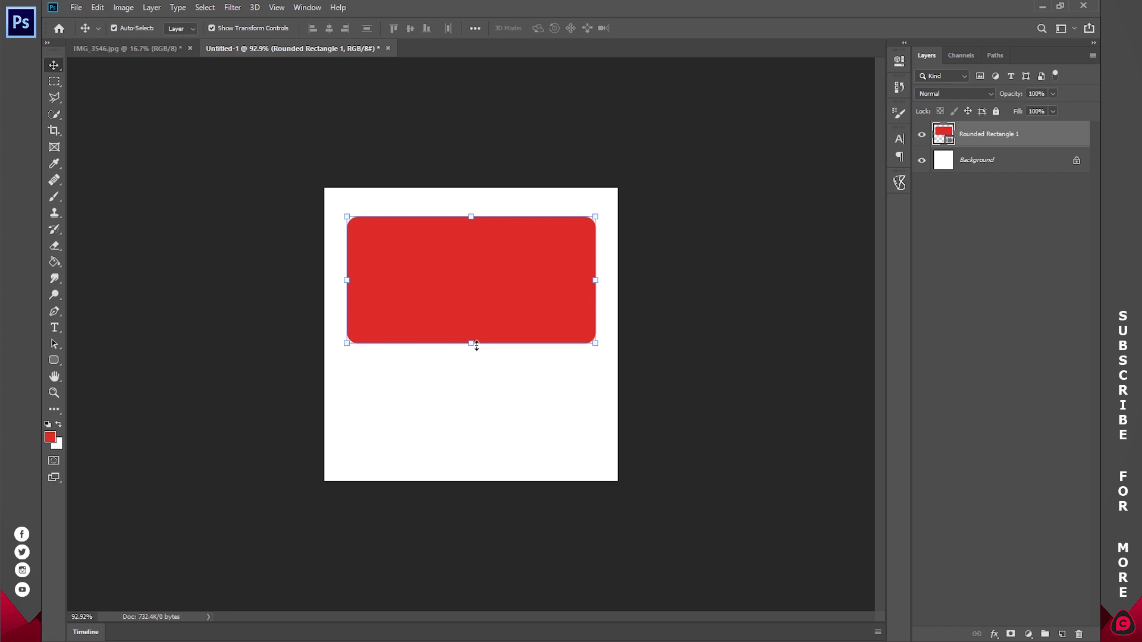
drag(477, 346, 477, 395)
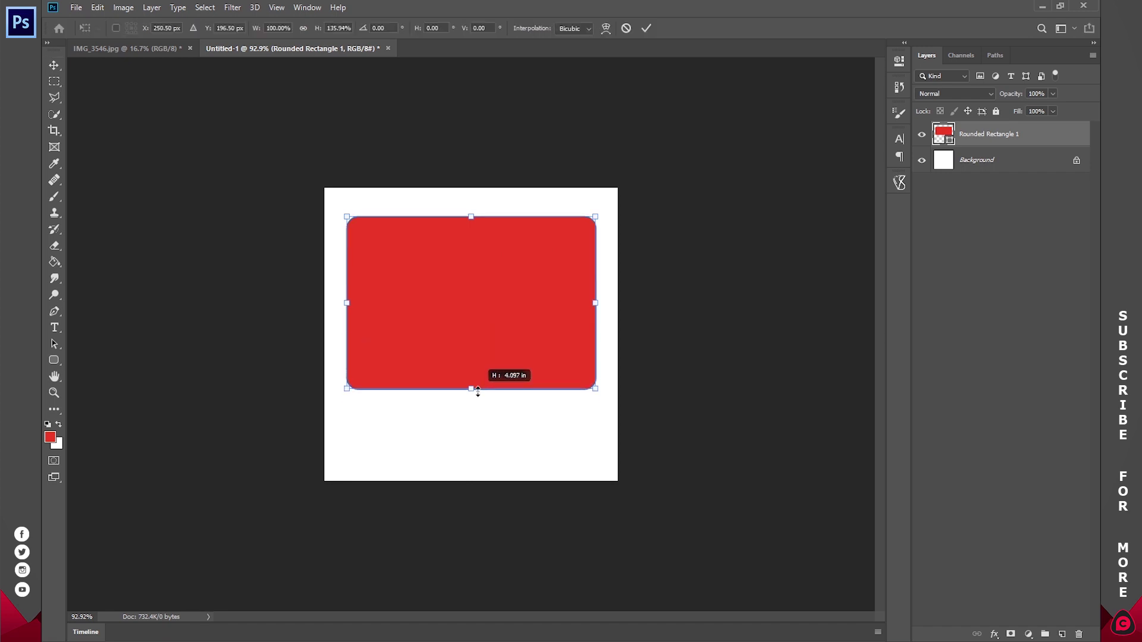
click(647, 29)
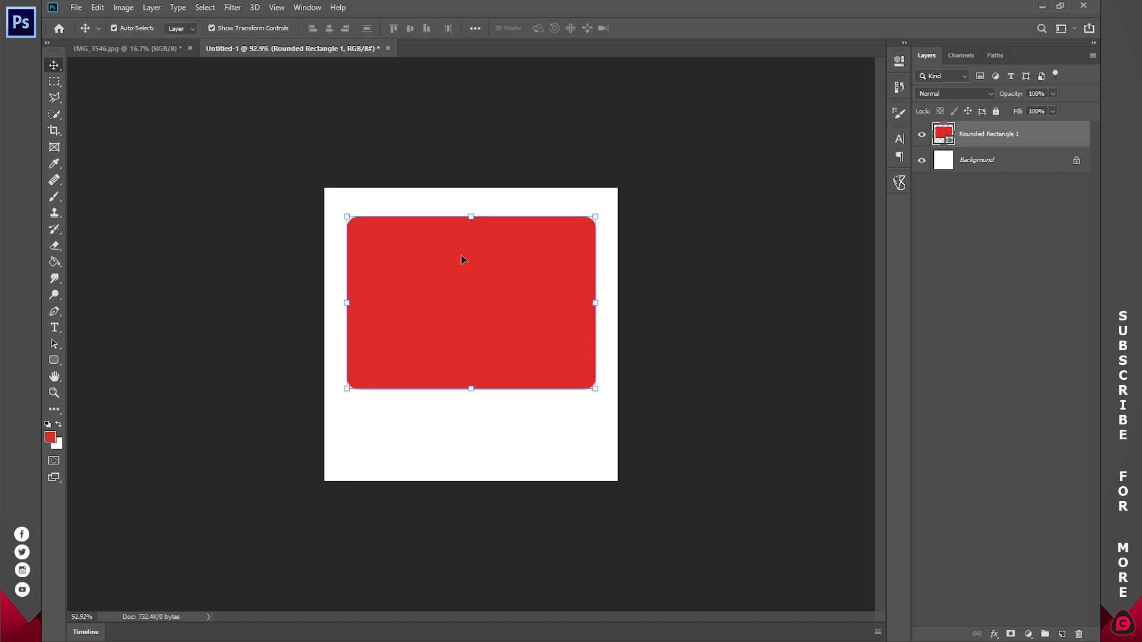
click(53, 360)
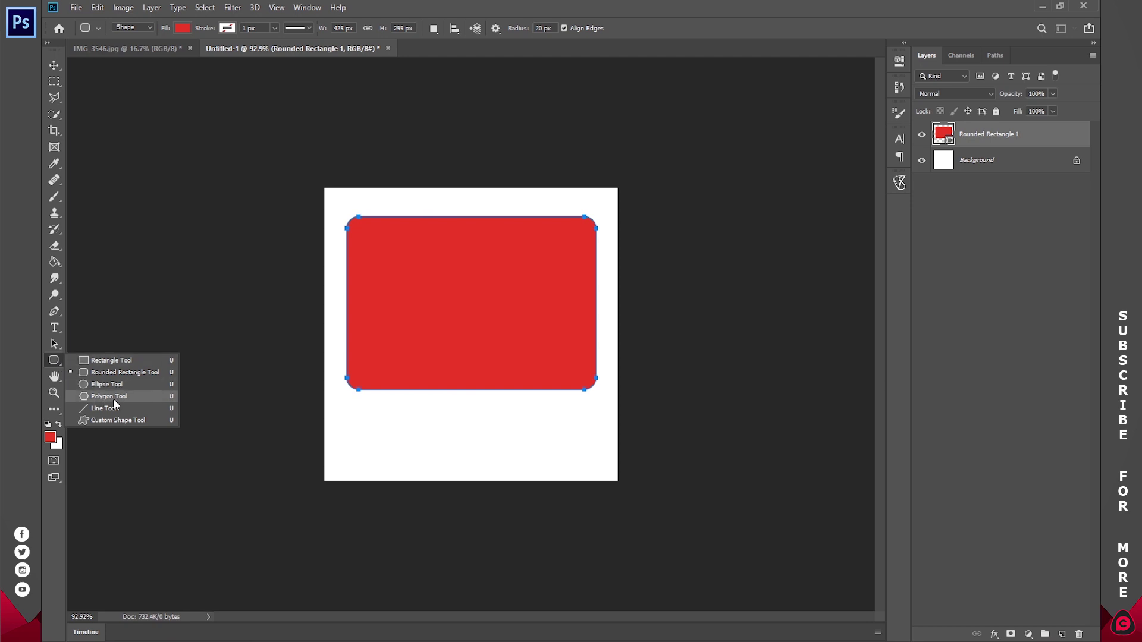
Create a four-sided red polygon of 425 × 295 px with the Polygon Tool.
click(98, 395)
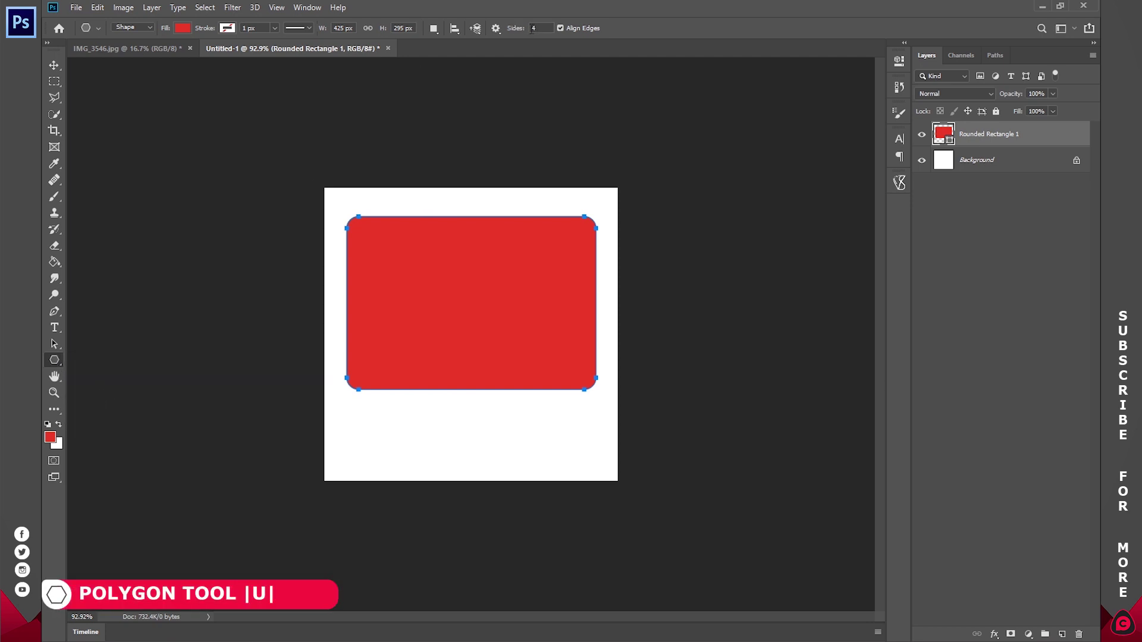
click(458, 444)
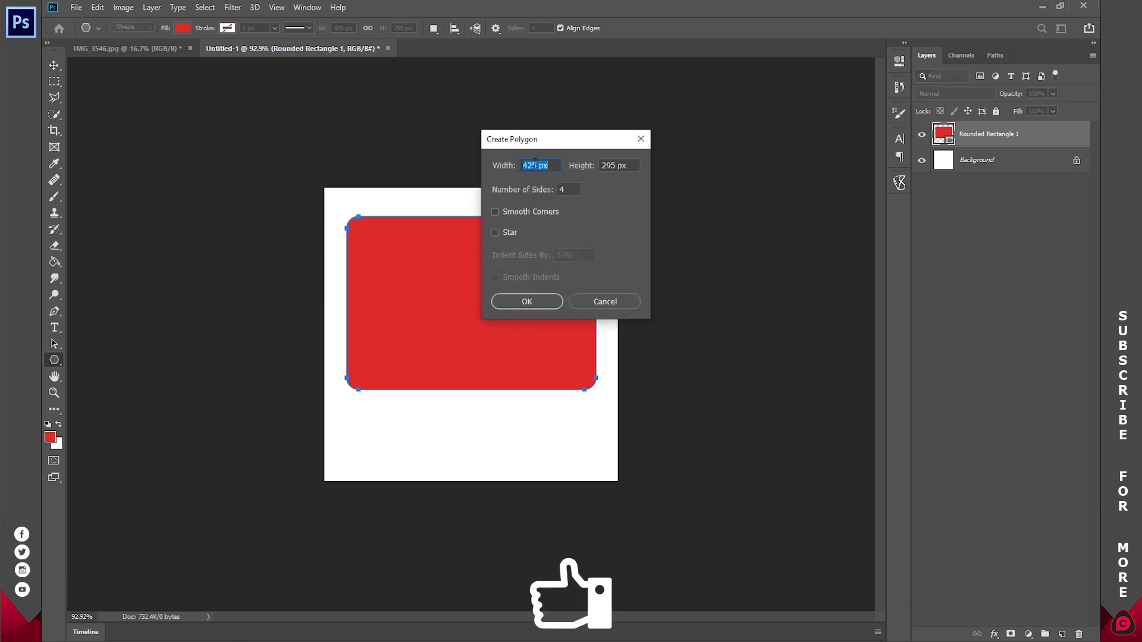
click(536, 302)
Narrow the diamond to about 54% and centre it under the rectangle as a pointer.
key(v)
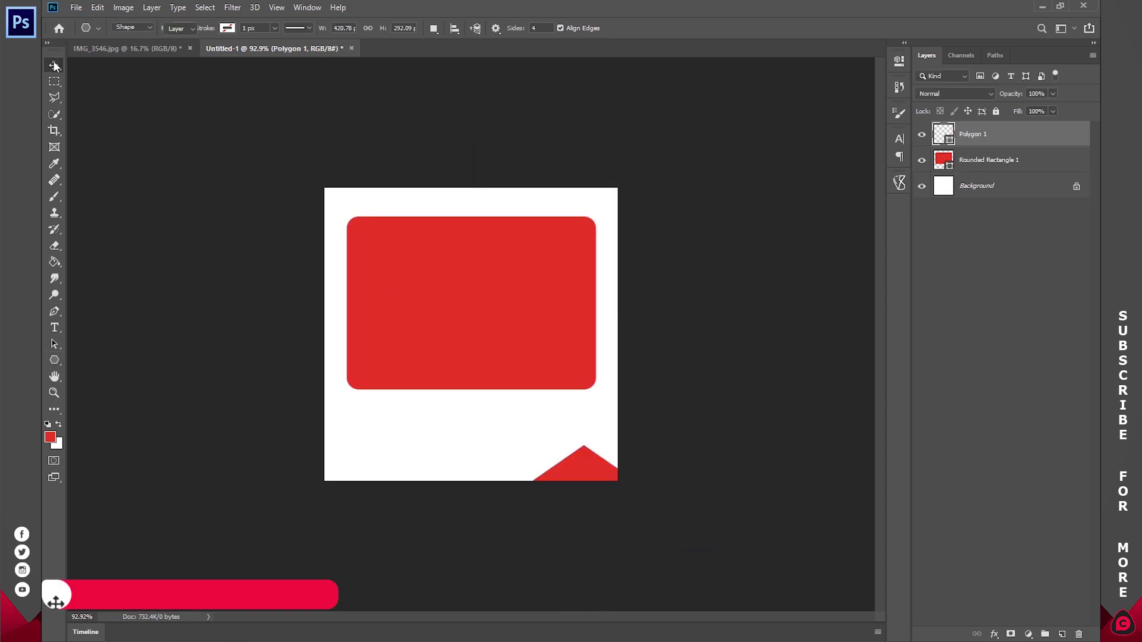
click(586, 452)
drag(586, 453, 476, 323)
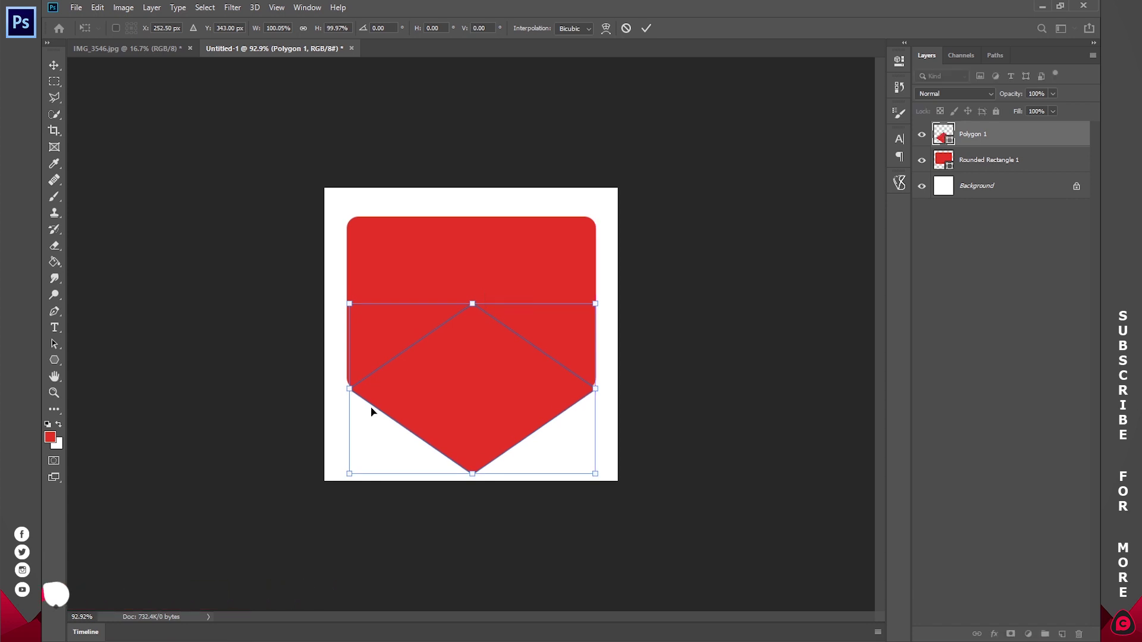
drag(349, 388, 461, 389)
drag(569, 397, 510, 400)
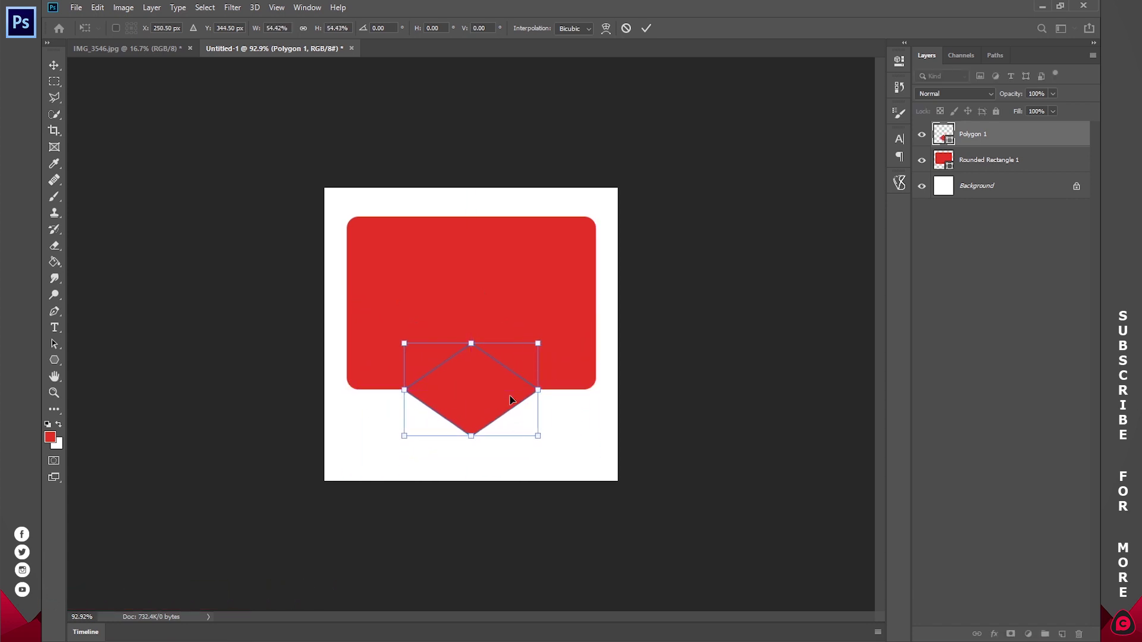
click(646, 28)
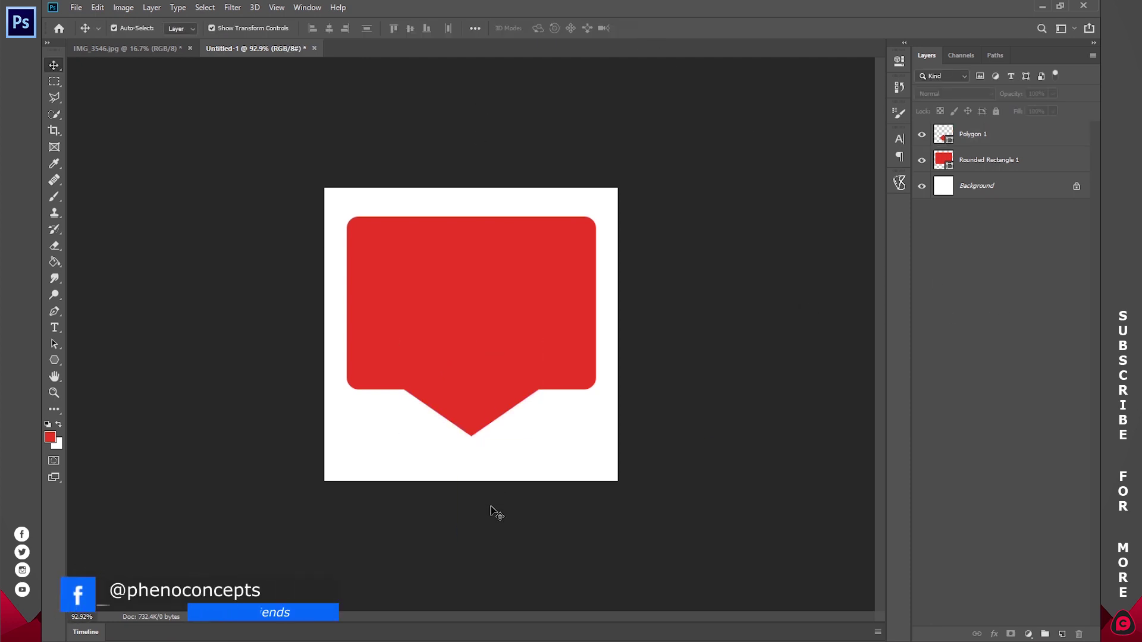
click(475, 388)
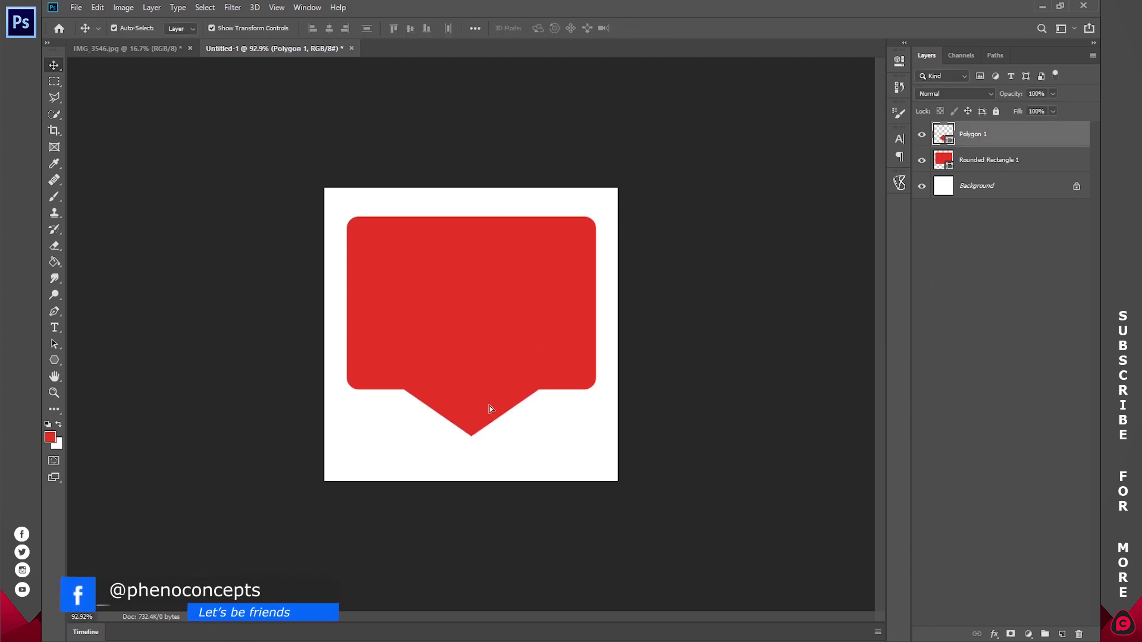
mouse_move(489, 409)
mouse_down()
mouse_move(496, 387)
mouse_move(490, 408)
mouse_up()
click(954, 286)
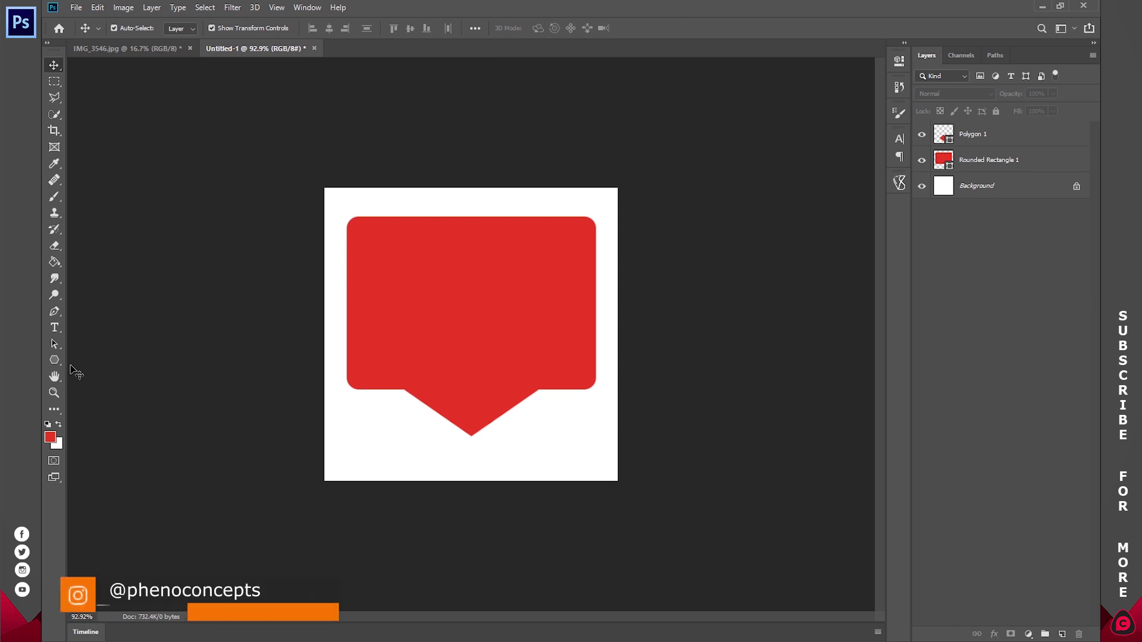
Draw a heart custom shape over the red bubble.
click(53, 360)
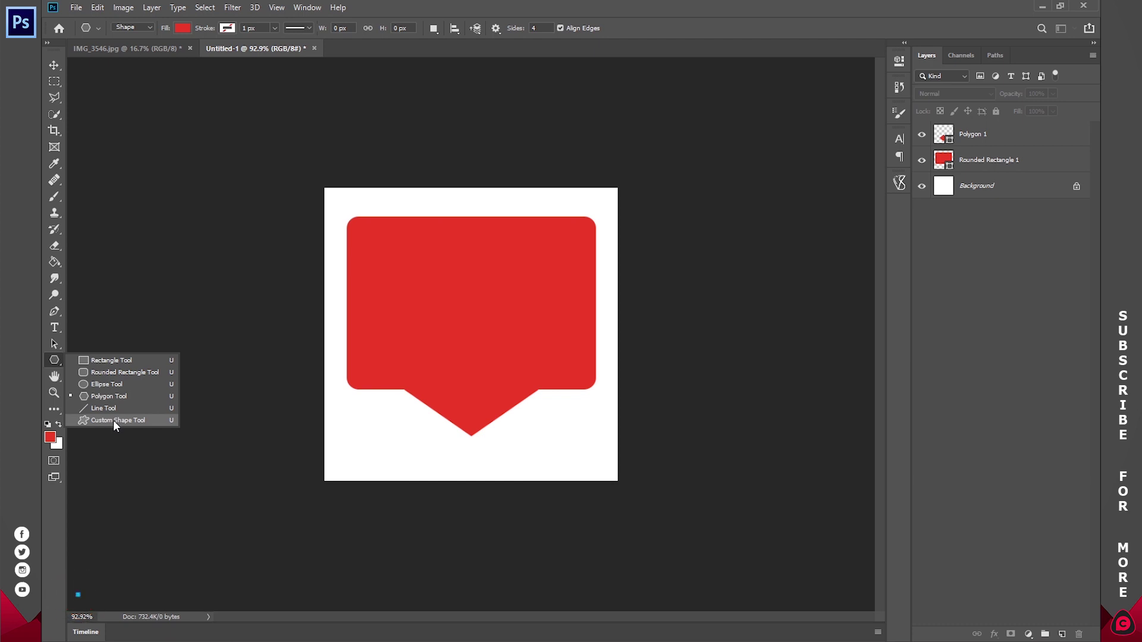
click(113, 420)
click(554, 28)
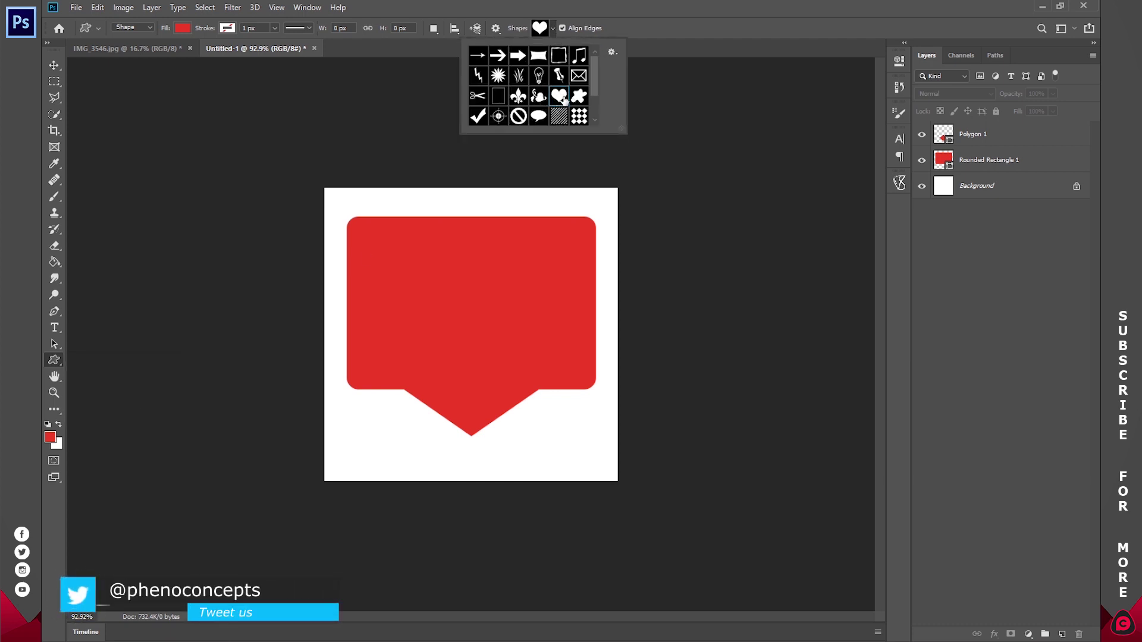
click(428, 263)
drag(426, 261, 575, 351)
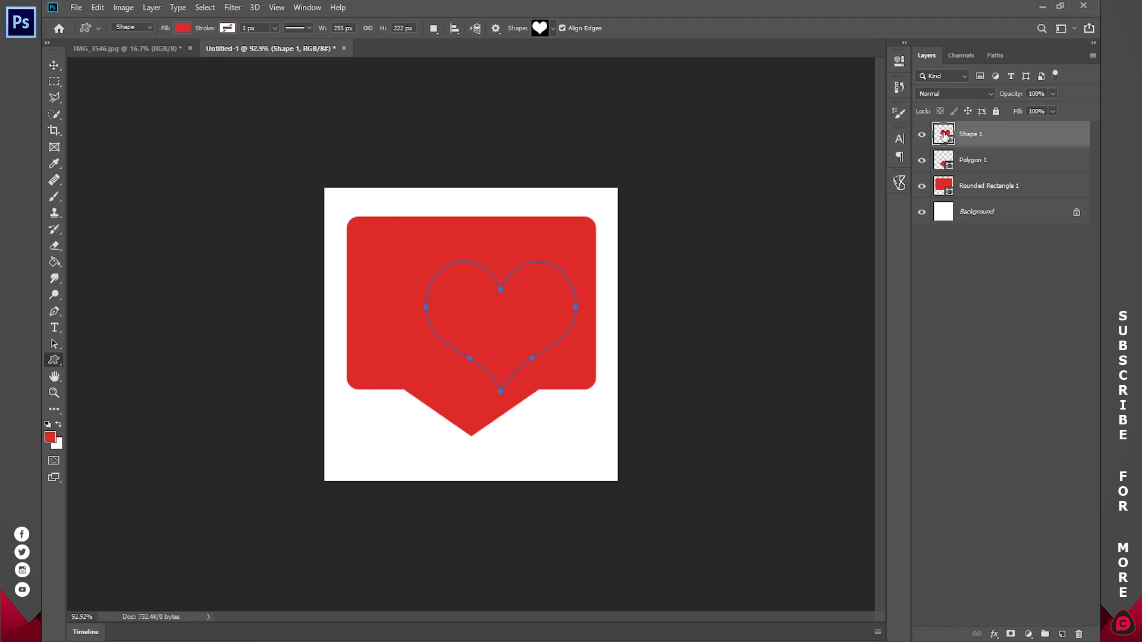
Fill the heart white, centre it in the bubble, and hide the Background layer.
double_click(940, 134)
drag(812, 111, 755, 39)
click(1052, 36)
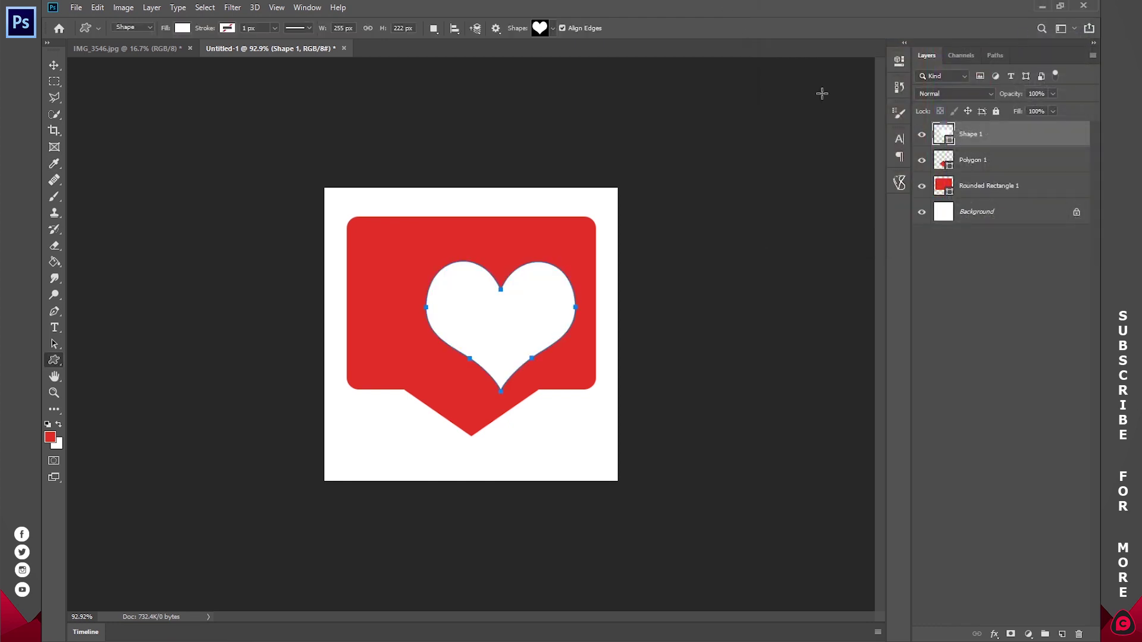
key(v)
drag(517, 320, 487, 307)
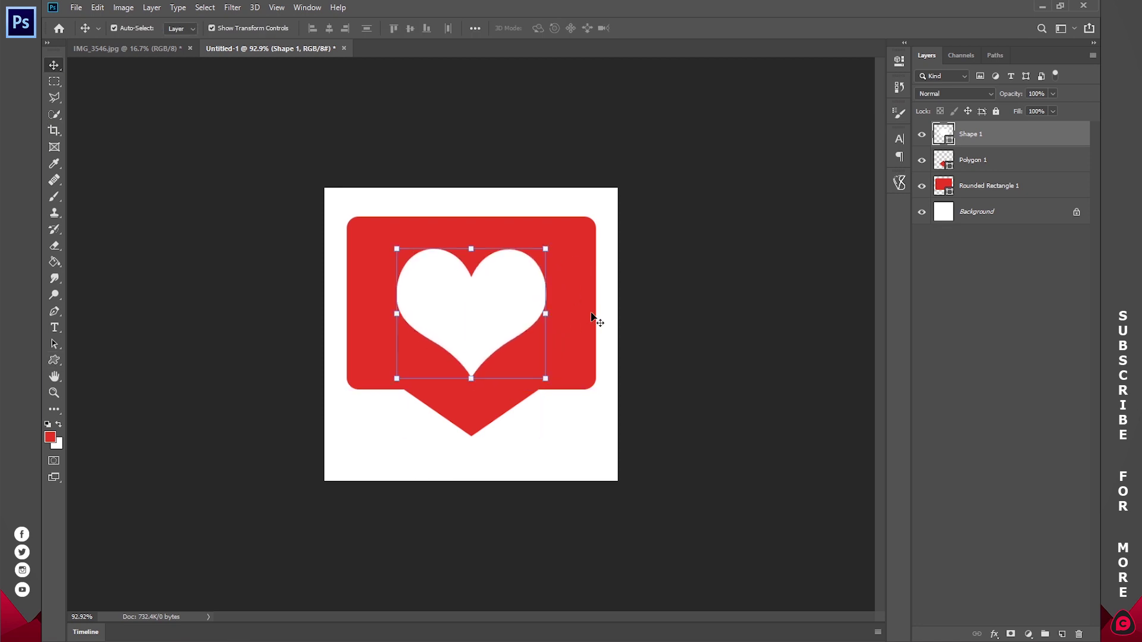
click(922, 213)
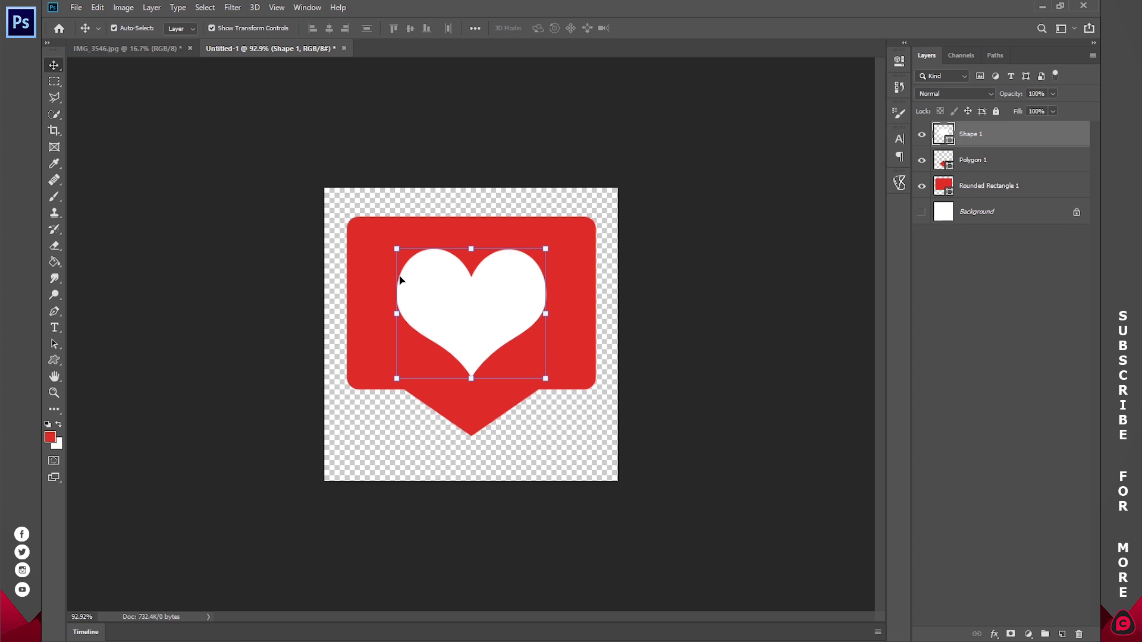
shift+click(997, 188)
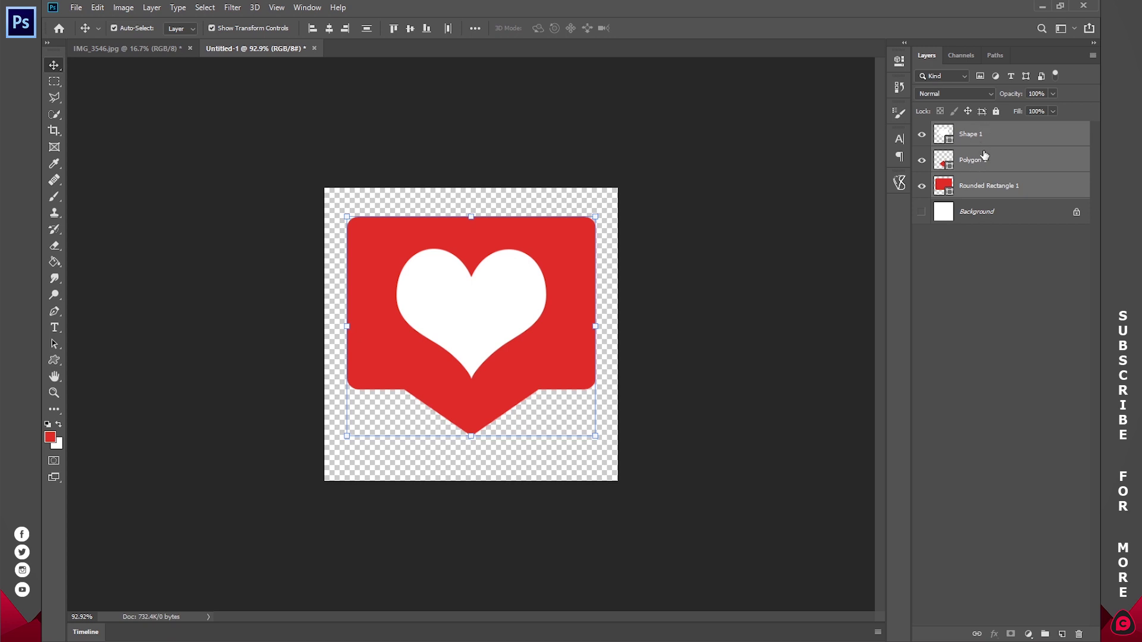
Rasterize and merge the three icon layers, then drag the merged icon into IMG_3546.
right_click(985, 156)
click(868, 302)
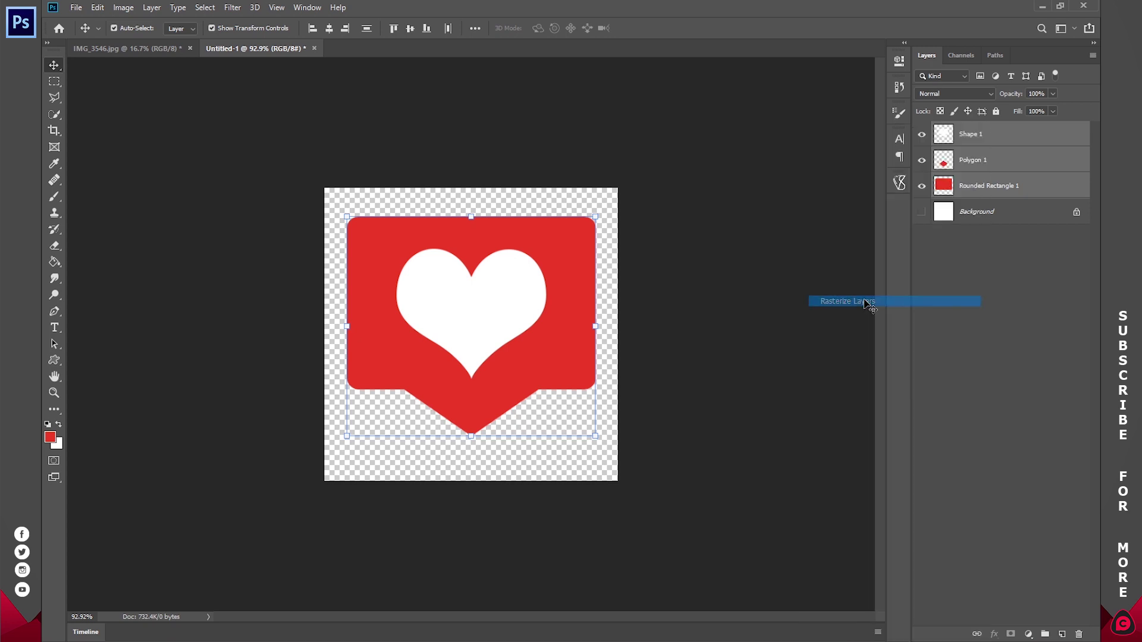
right_click(981, 145)
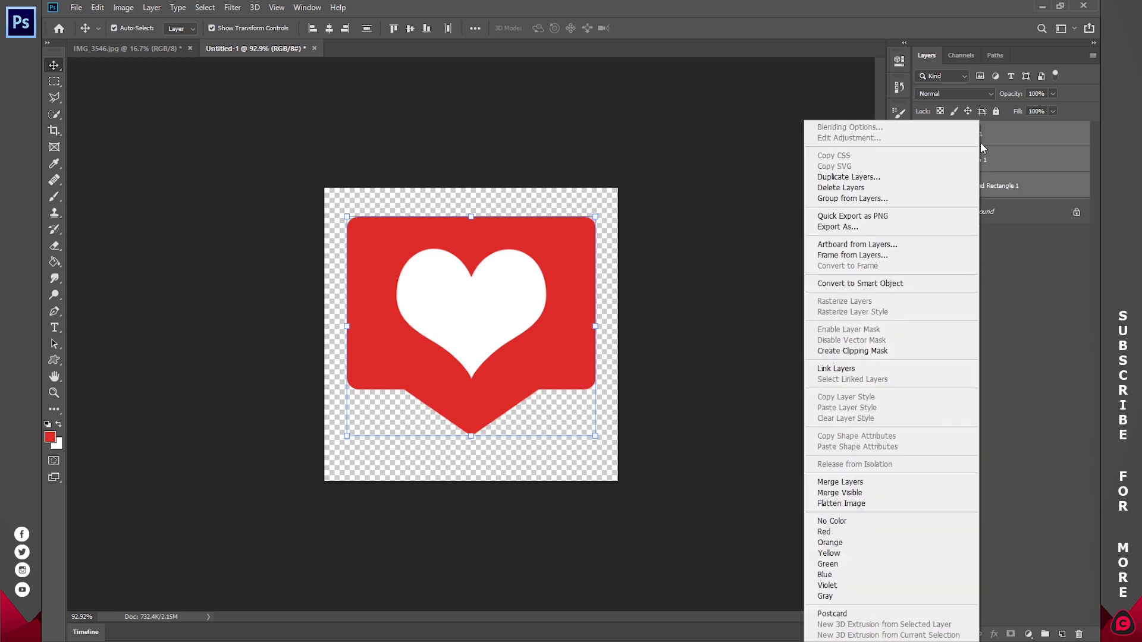
click(860, 483)
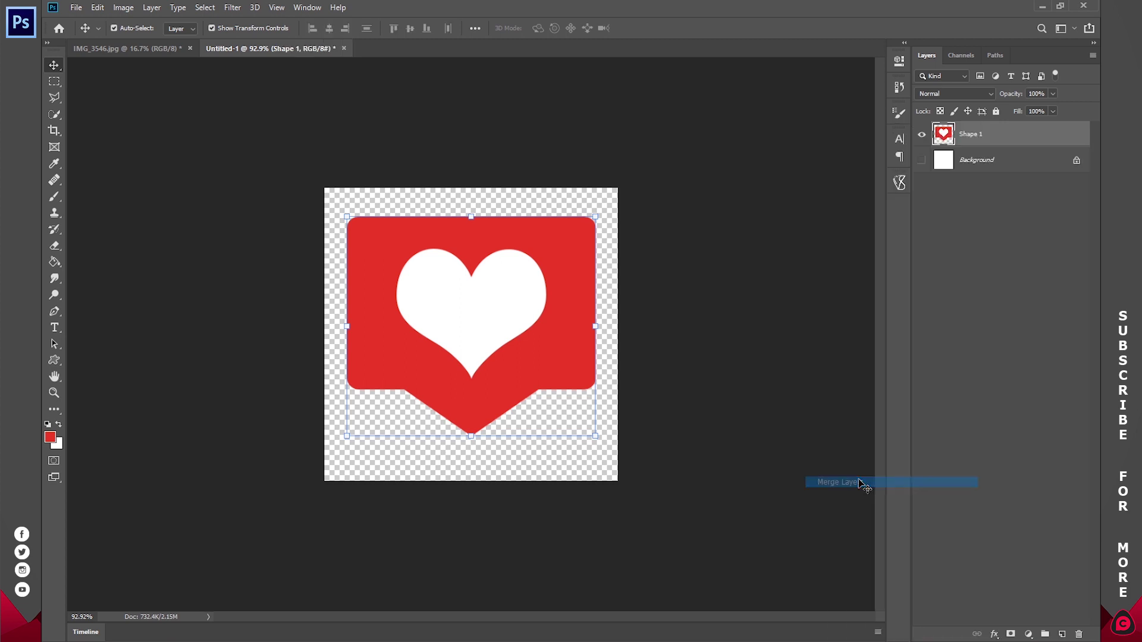
drag(510, 307, 372, 307)
click(336, 47)
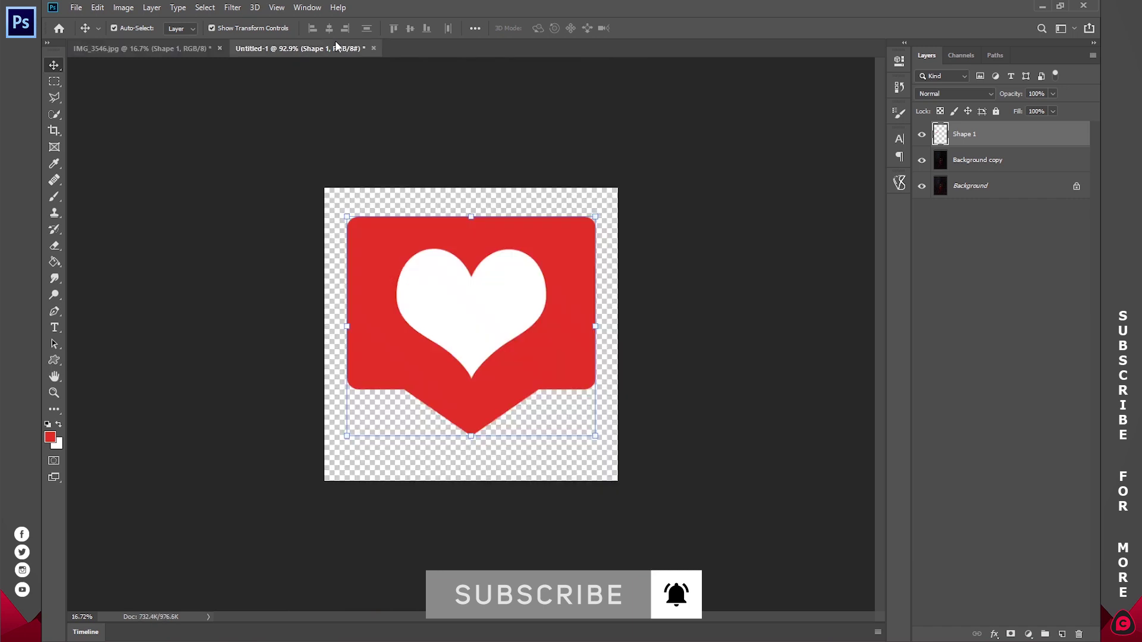
Close Untitled-1 without saving and place the heart icon beside the hooded face.
click(374, 48)
key(Tab)
key(Return)
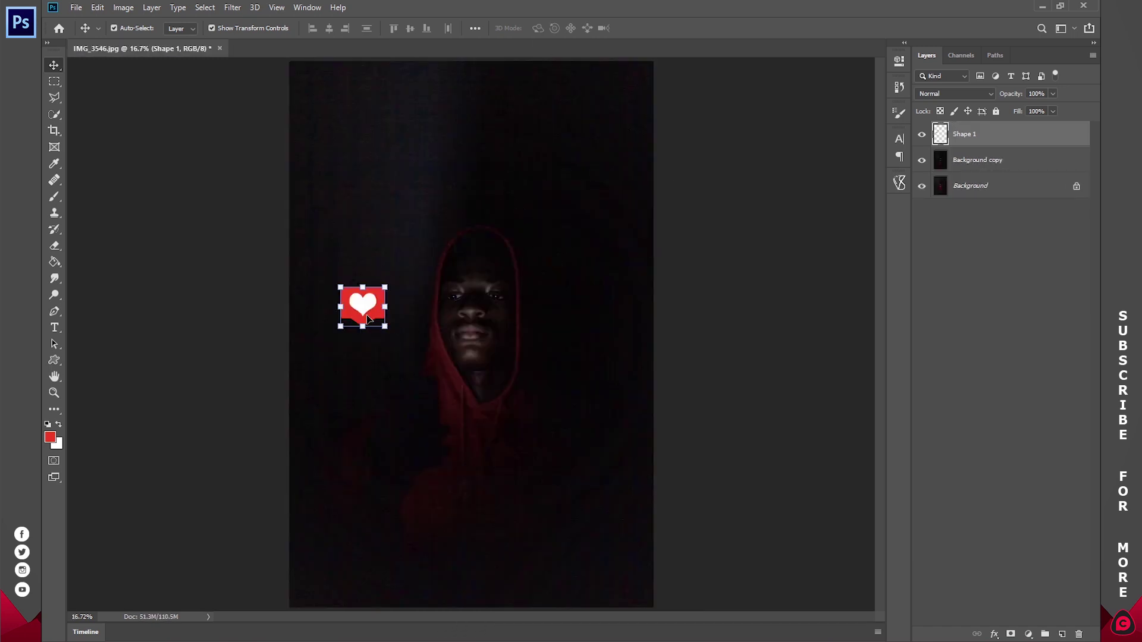
drag(368, 319, 412, 327)
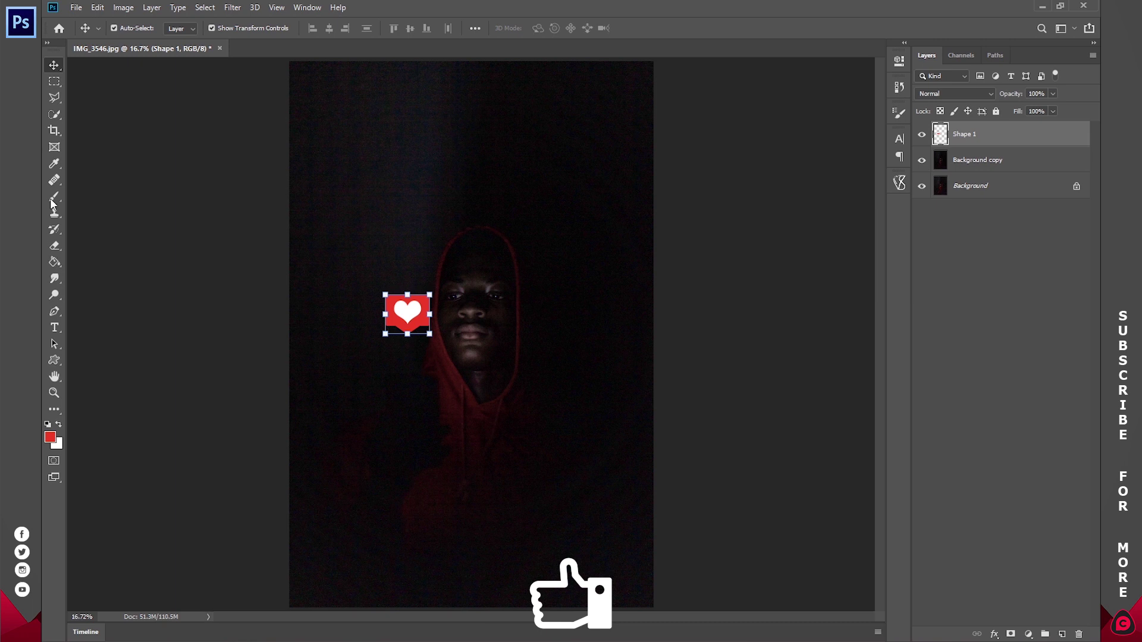
click(53, 148)
click(54, 130)
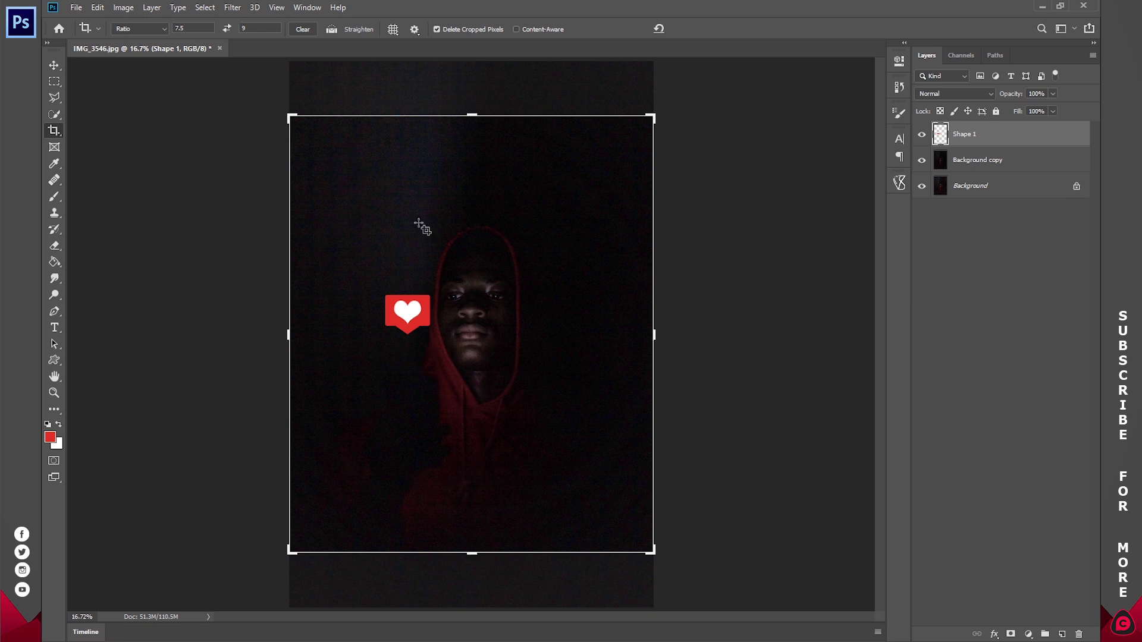
Crop to the 7.5:9 frame with the face shifted up, then centre the heart just below the chin.
drag(523, 324, 524, 278)
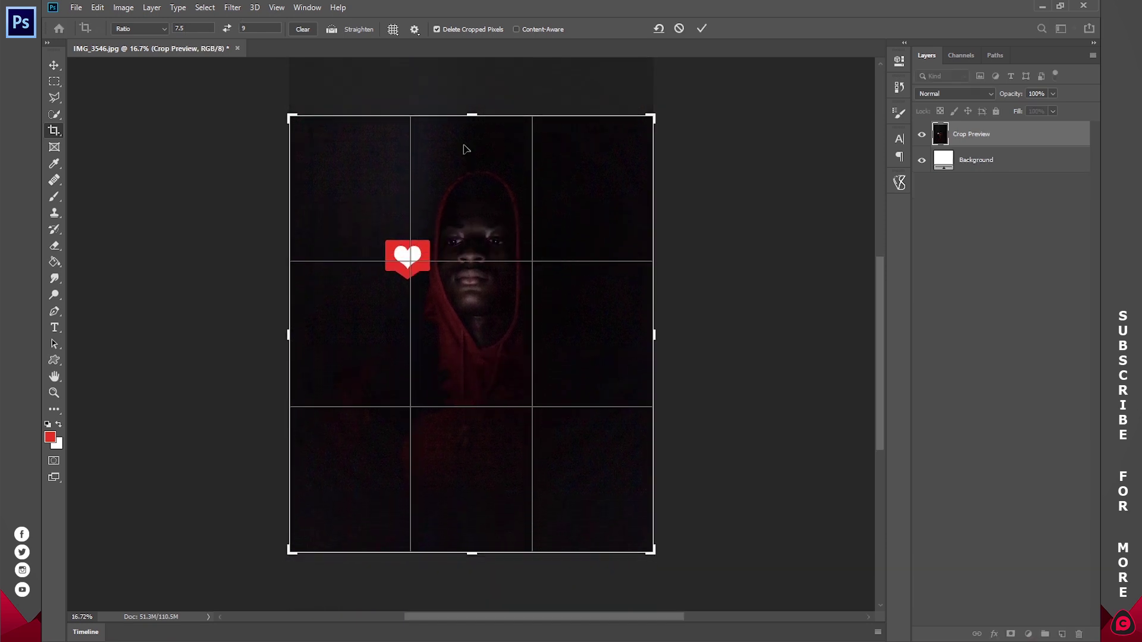
click(702, 28)
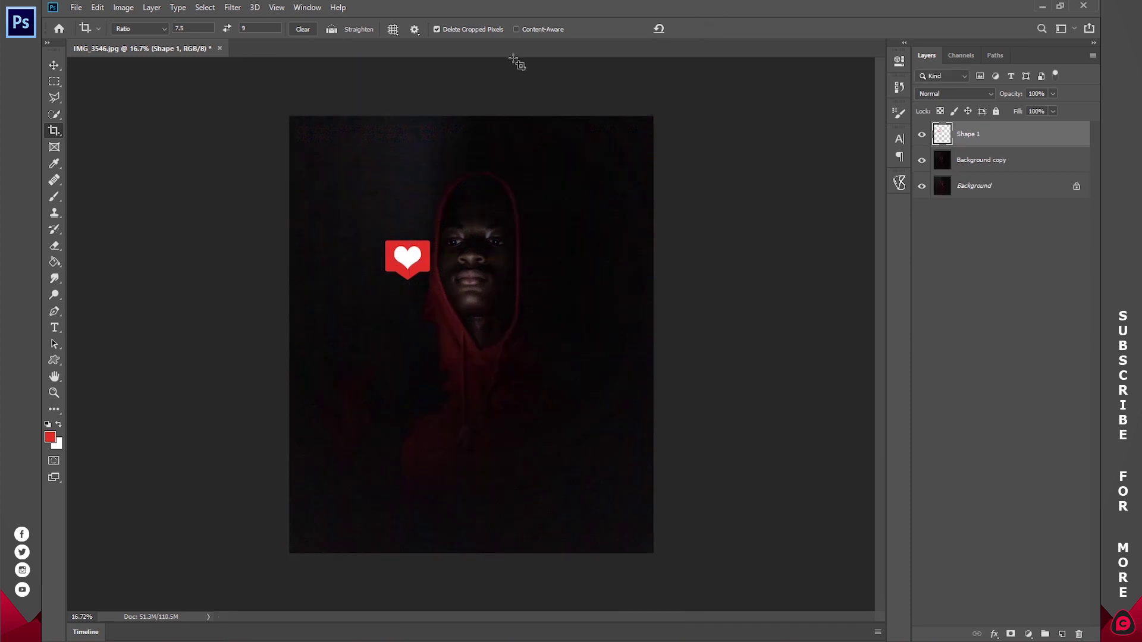
click(54, 65)
drag(386, 239, 480, 355)
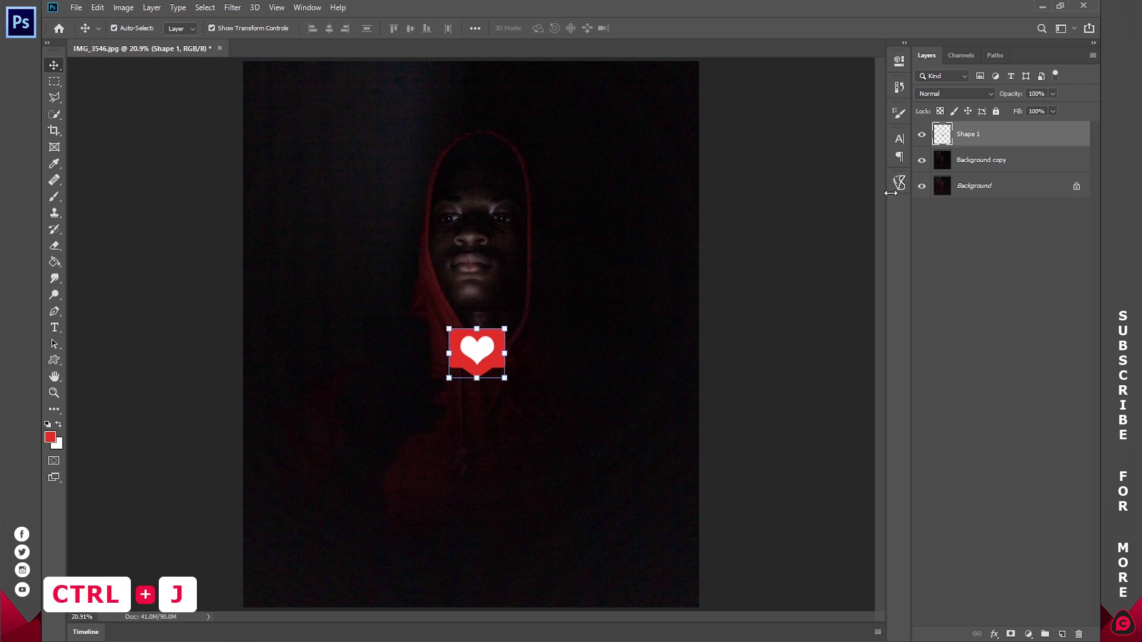
Duplicate the centre heart and place the copy in the top-left corner.
drag(974, 139, 1062, 634)
key(ctrl+z)
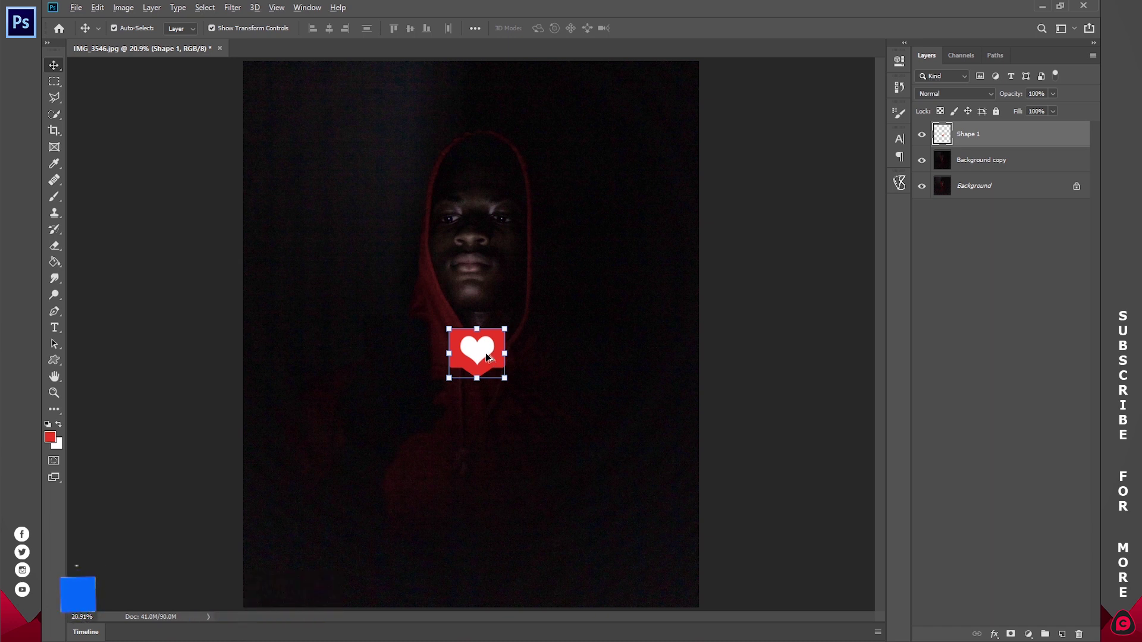
drag(483, 348, 357, 197)
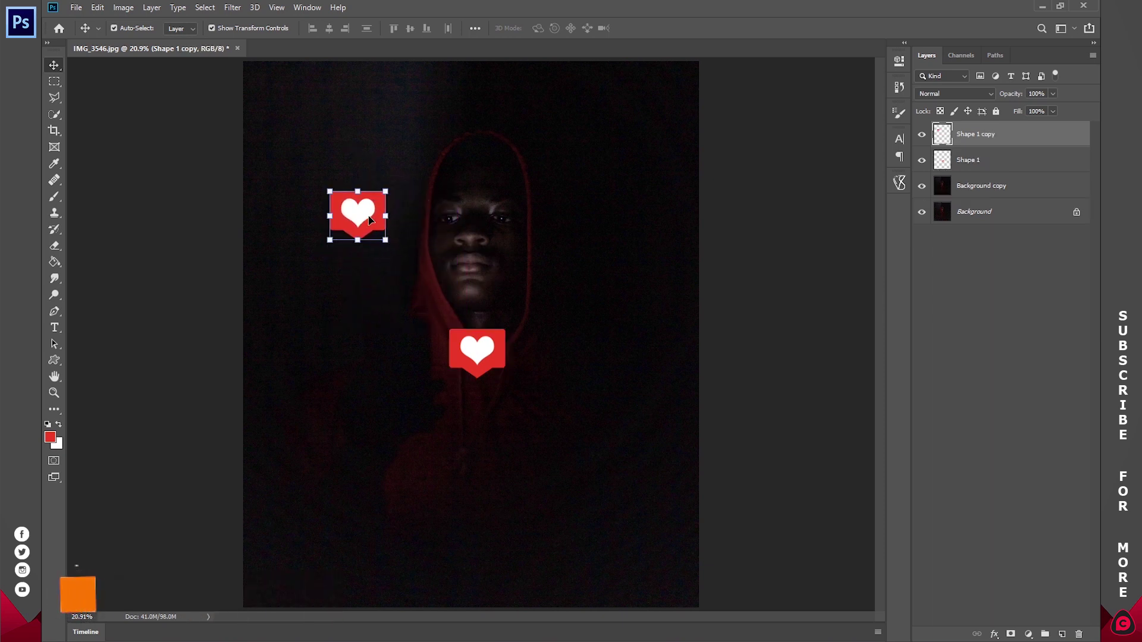
drag(357, 198, 279, 97)
Enlarge the top-left heart copy to 118% and tilt it by distorting its corners.
mouse_move(306, 141)
mouse_down()
mouse_move(329, 158)
mouse_move(319, 150)
mouse_up()
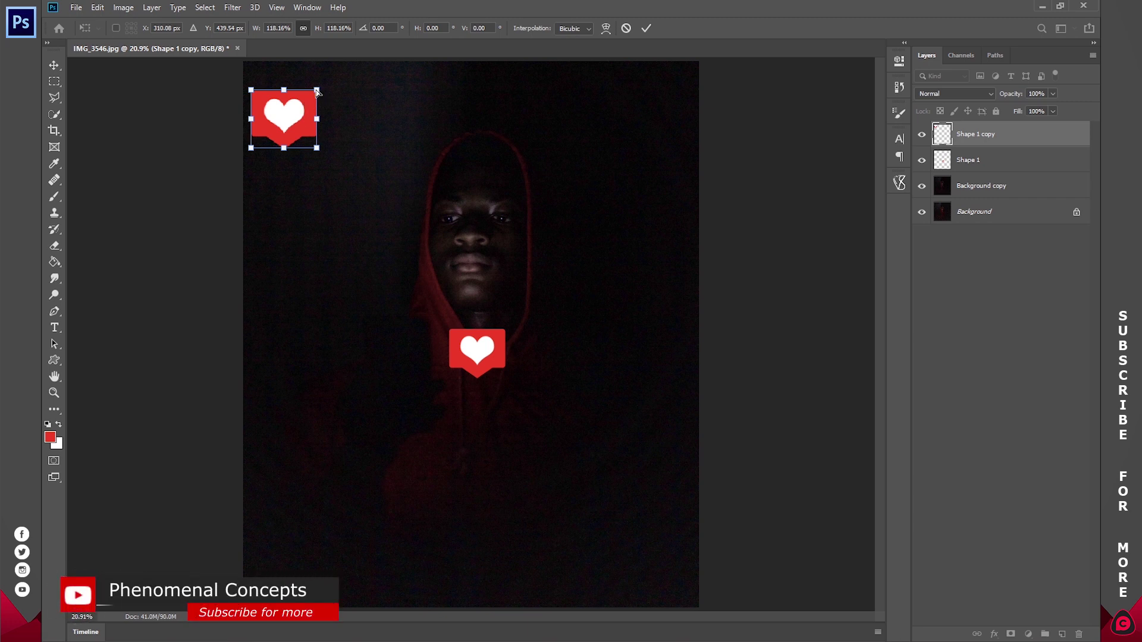
drag(317, 91, 321, 102)
drag(317, 150, 316, 156)
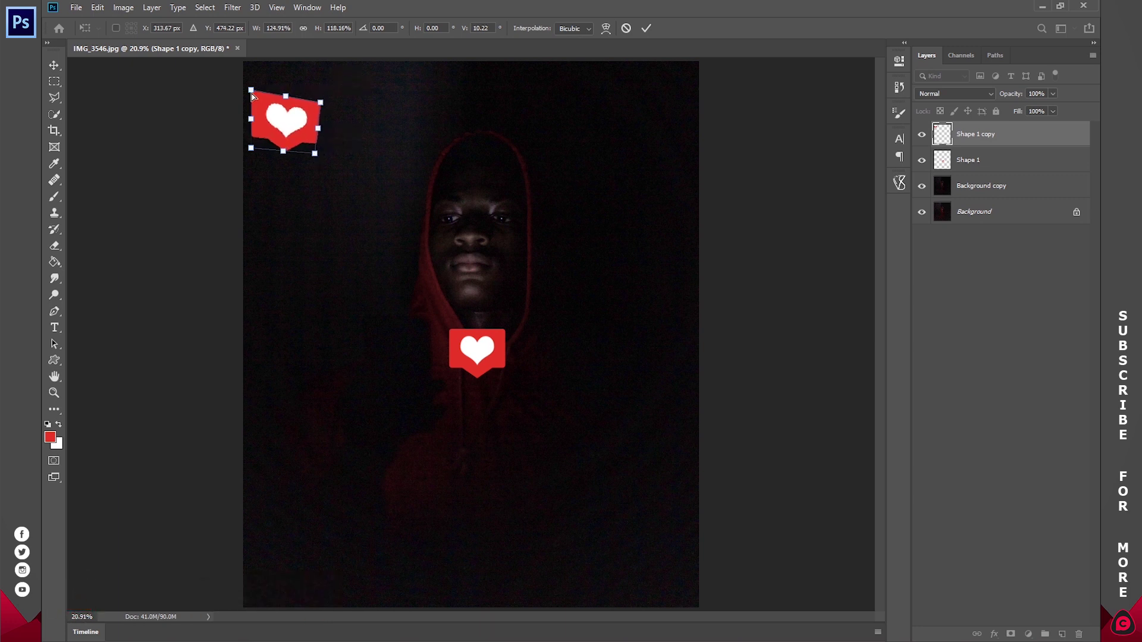
drag(252, 93, 266, 86)
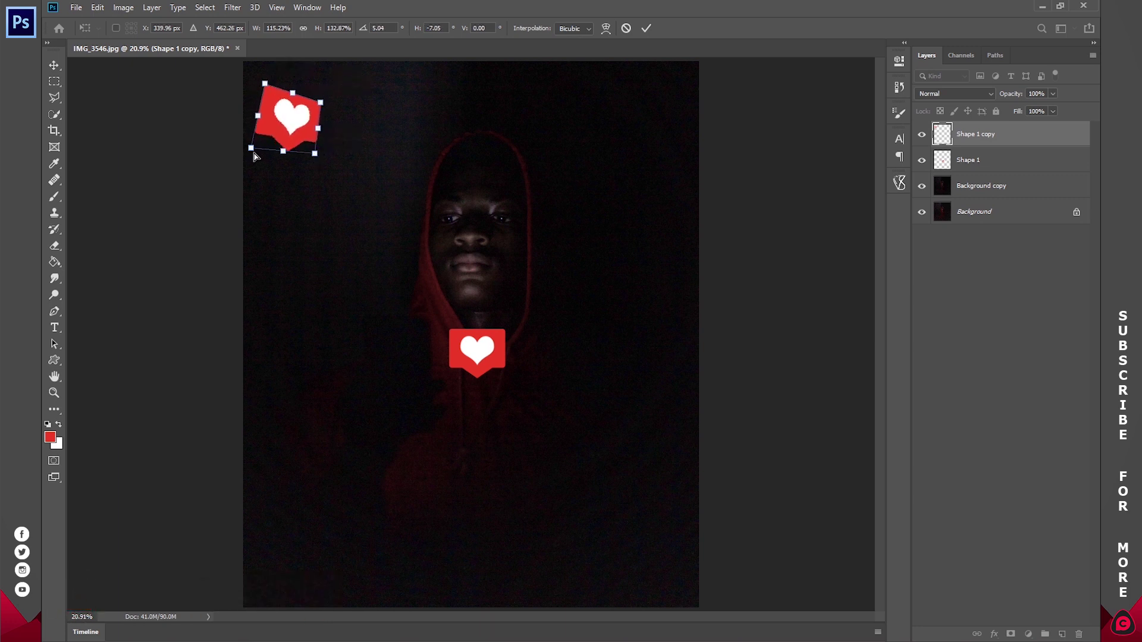
click(646, 28)
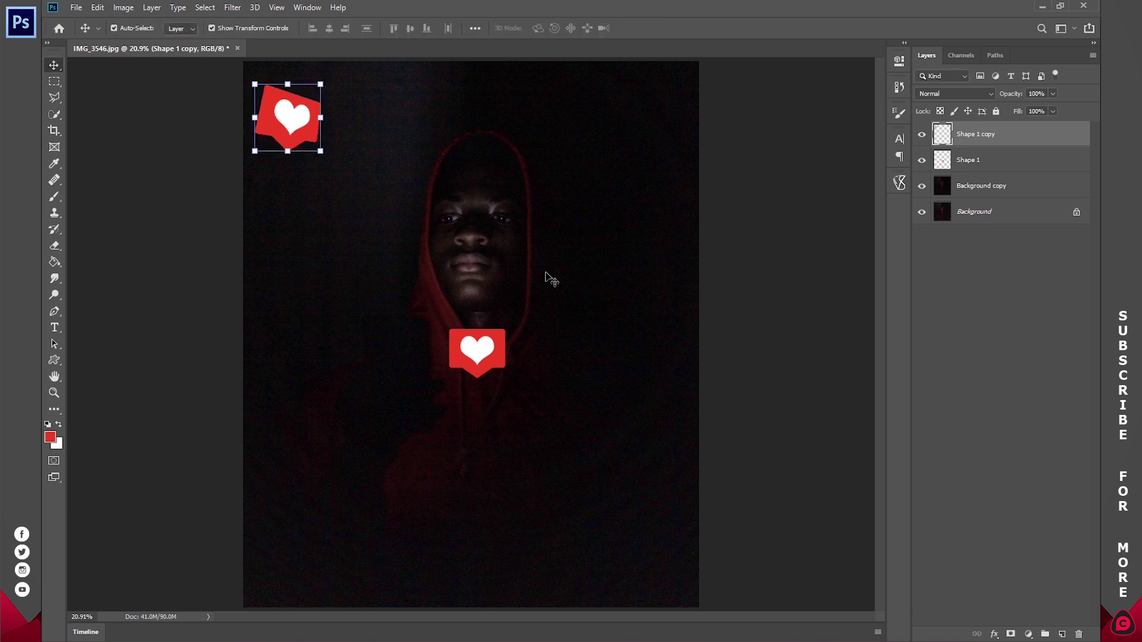
Duplicate the centre heart to the bottom-left and skew it by distorting its lower corners.
click(488, 350)
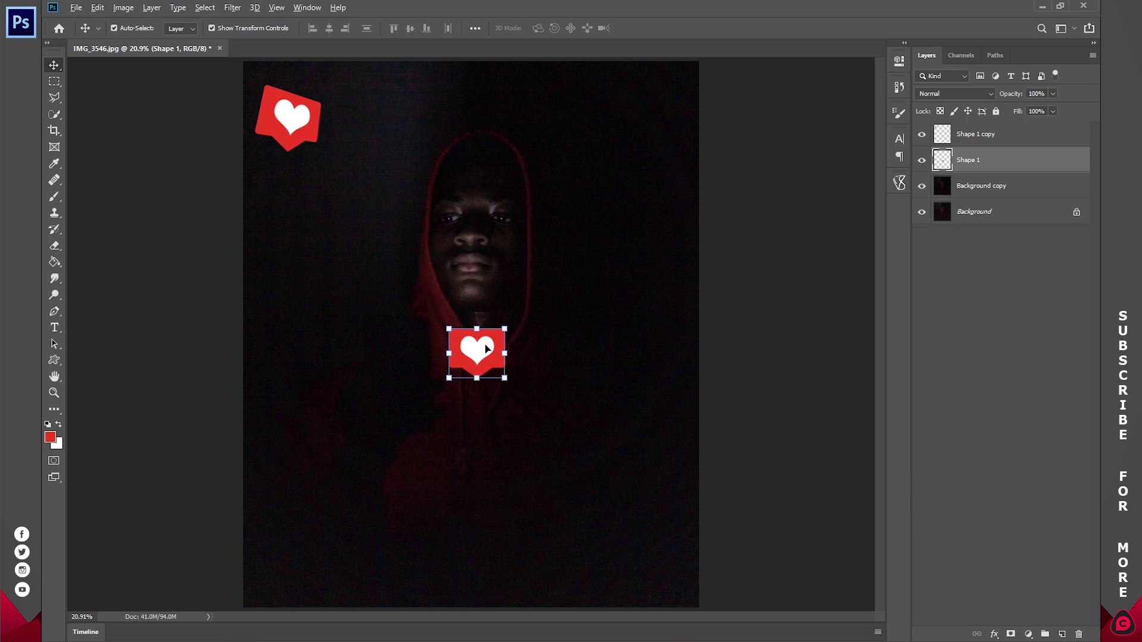
drag(486, 348, 347, 536)
key(ctrl)
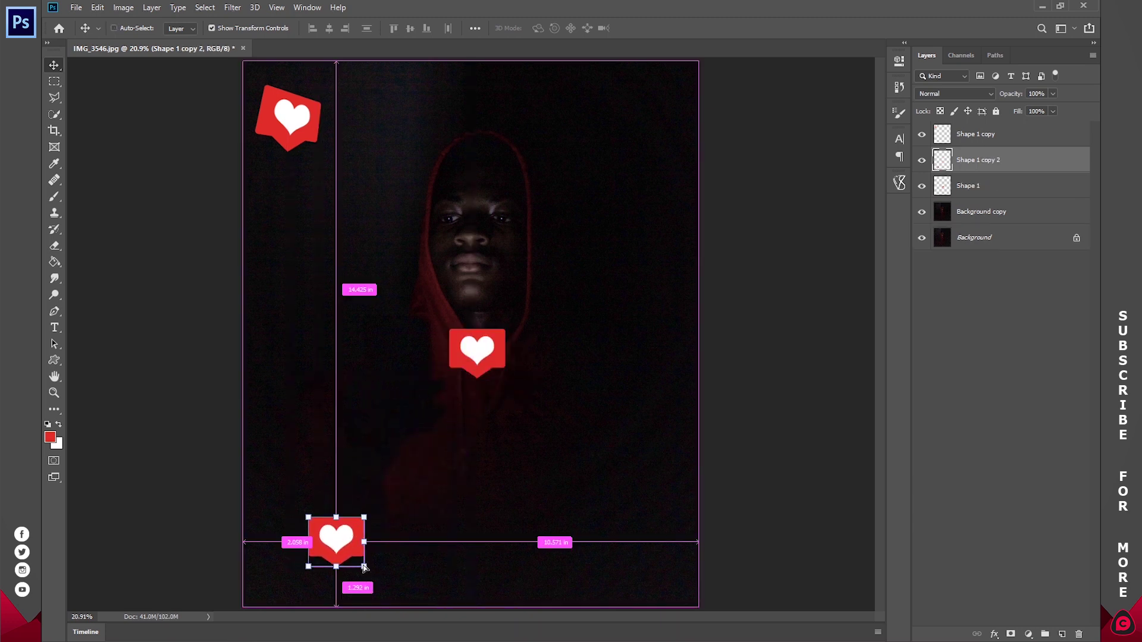
drag(365, 570, 376, 556)
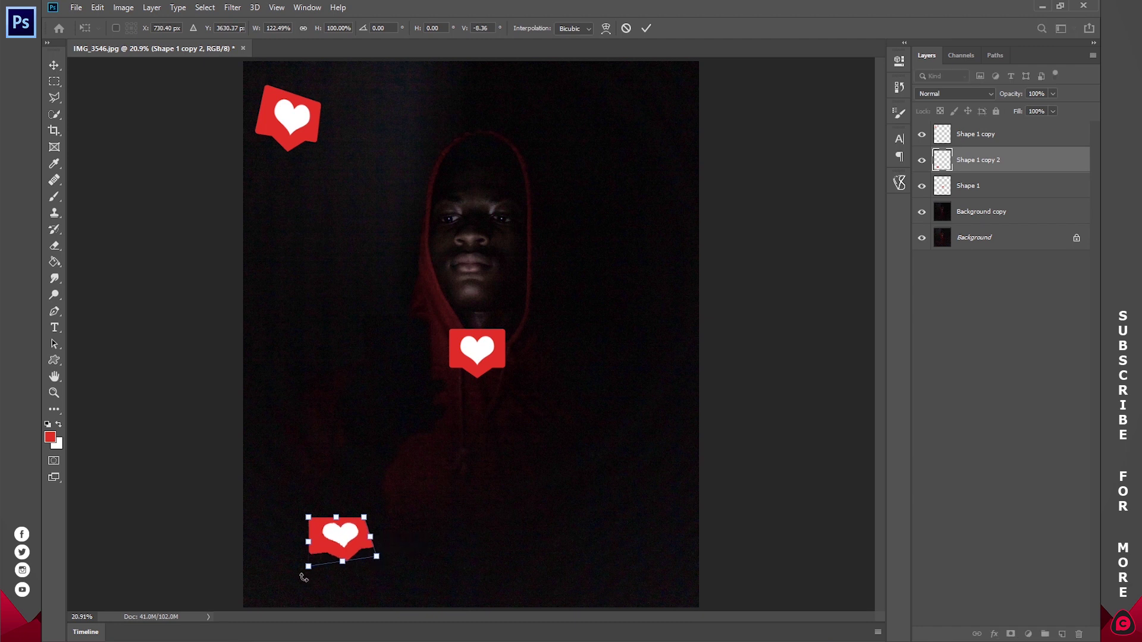
drag(308, 566, 302, 566)
key(Return)
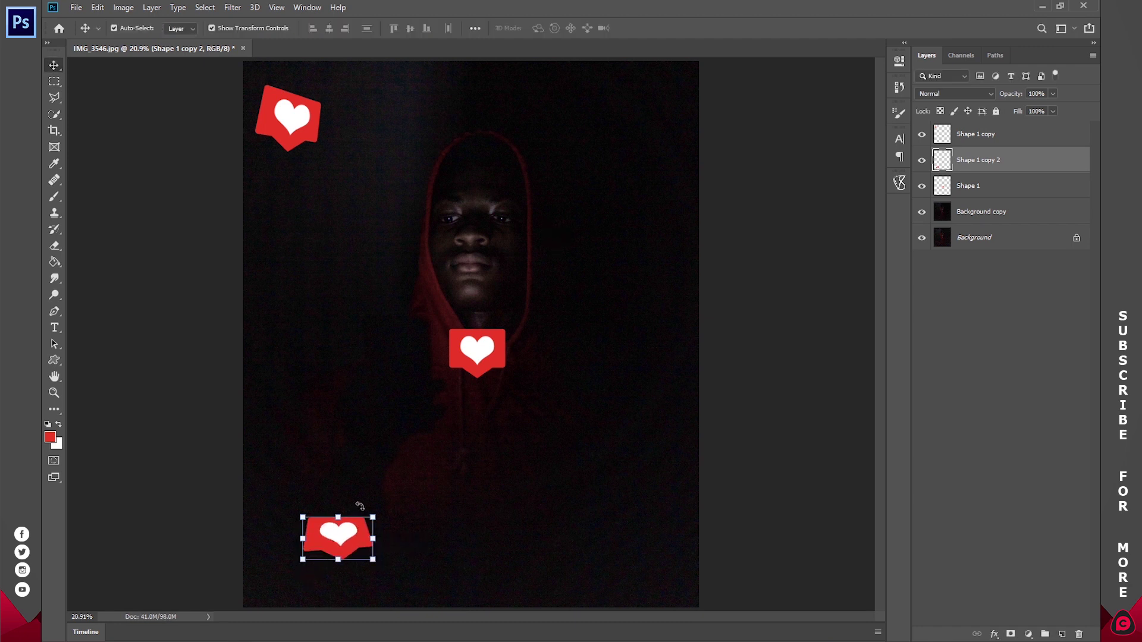
Trial-move the skewed heart to the top right, then undo it back to the bottom-left.
key(z)
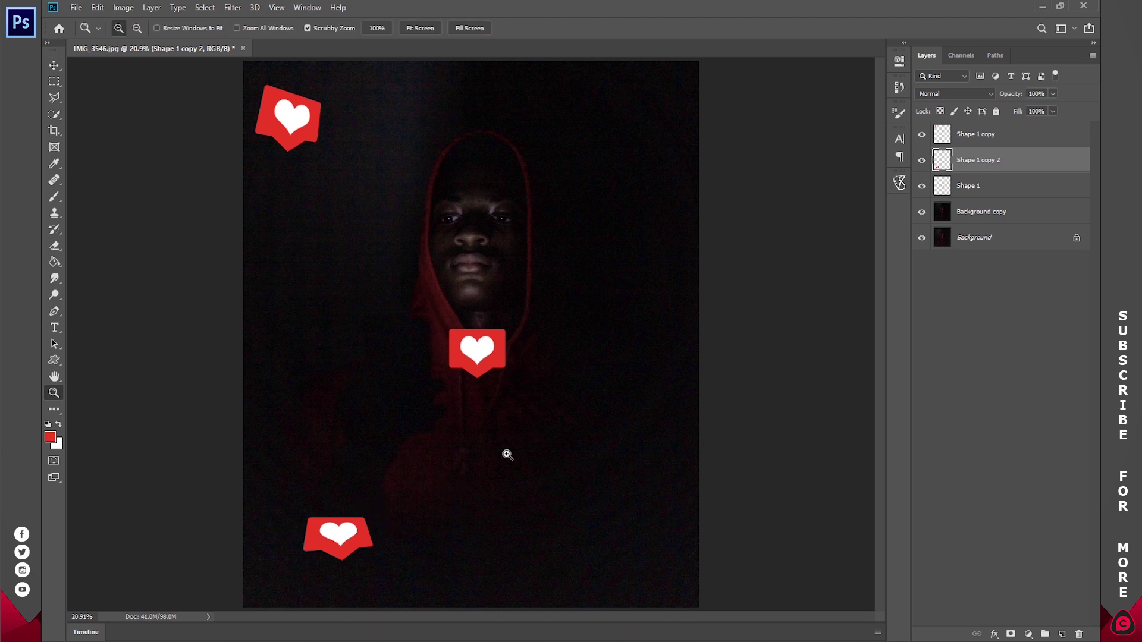
key(v)
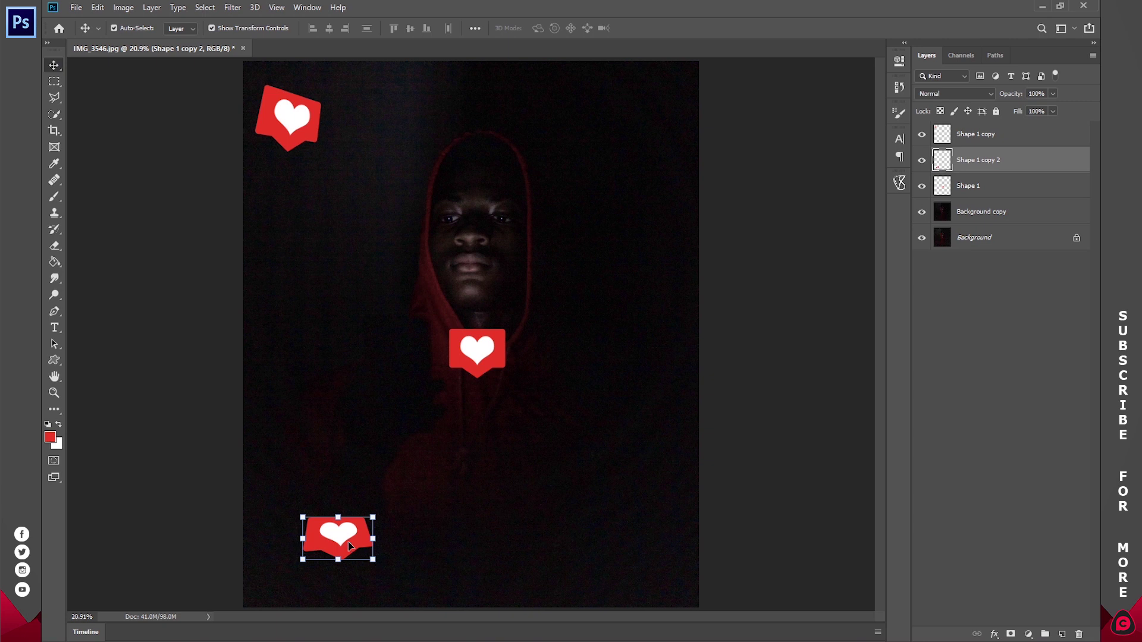
drag(338, 539, 623, 119)
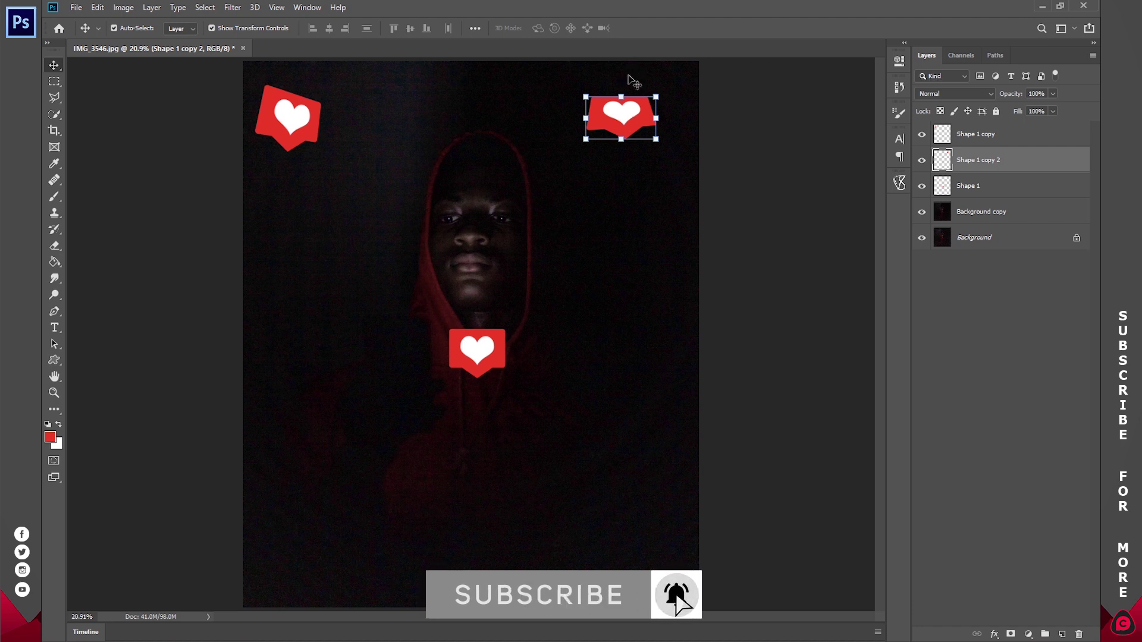
drag(632, 130, 326, 563)
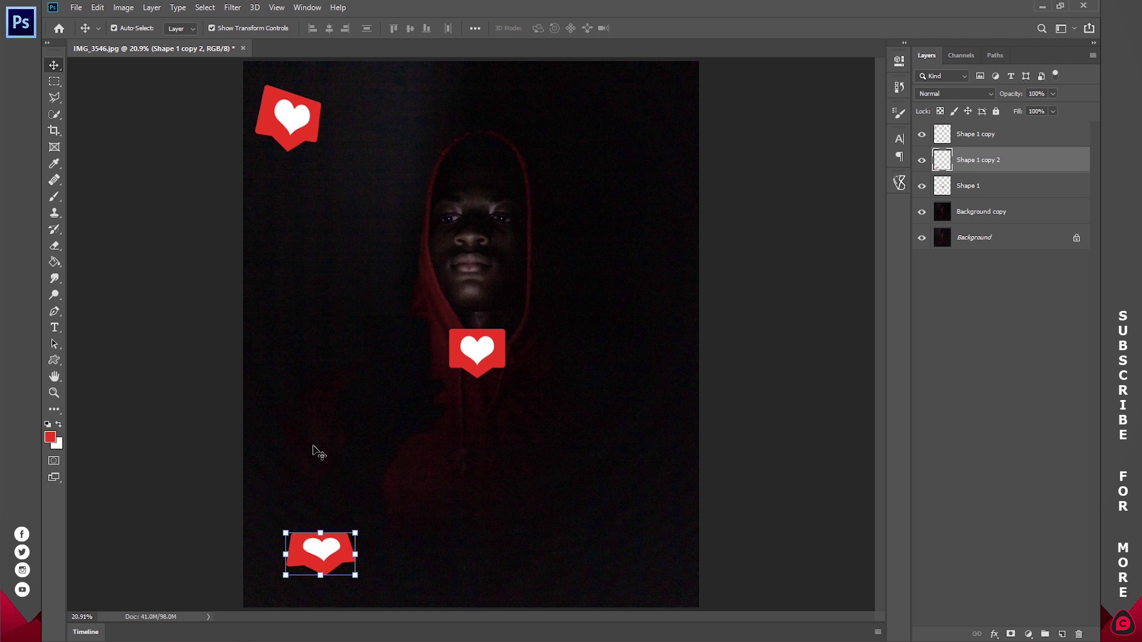
drag(323, 555, 655, 112)
key(ctrl)
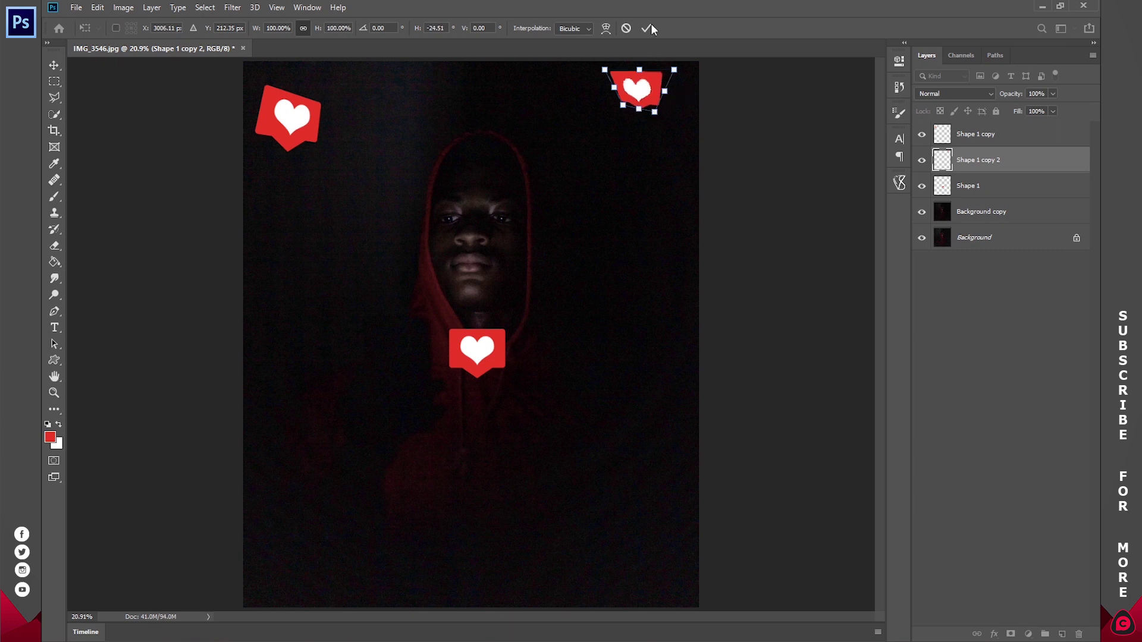
click(646, 28)
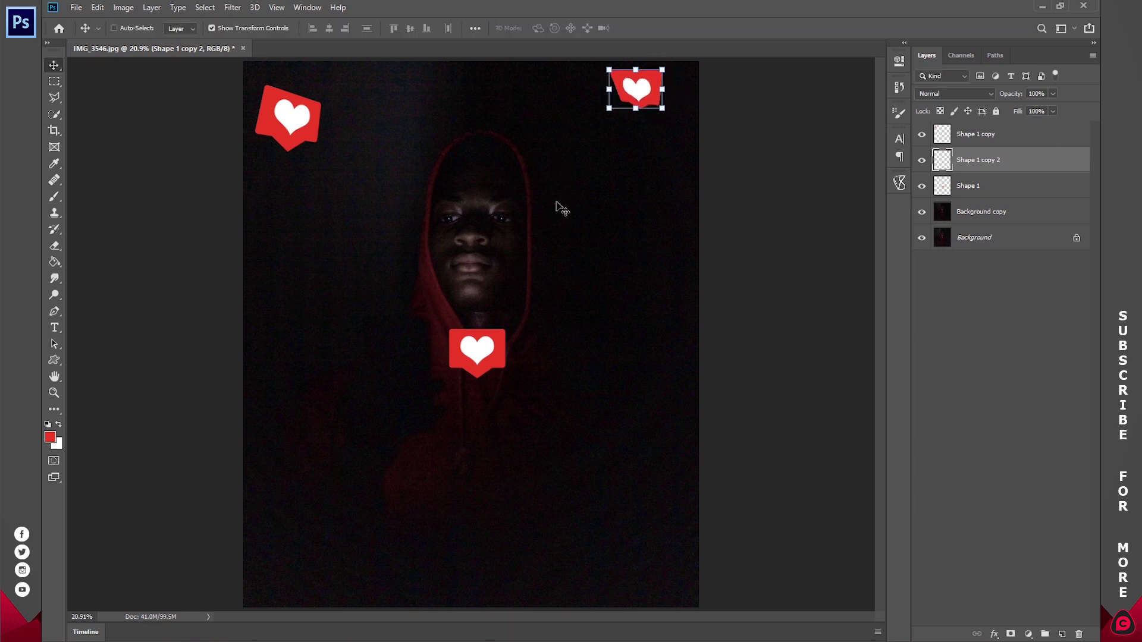
key(ctrl+z)
key(ctrl+z)
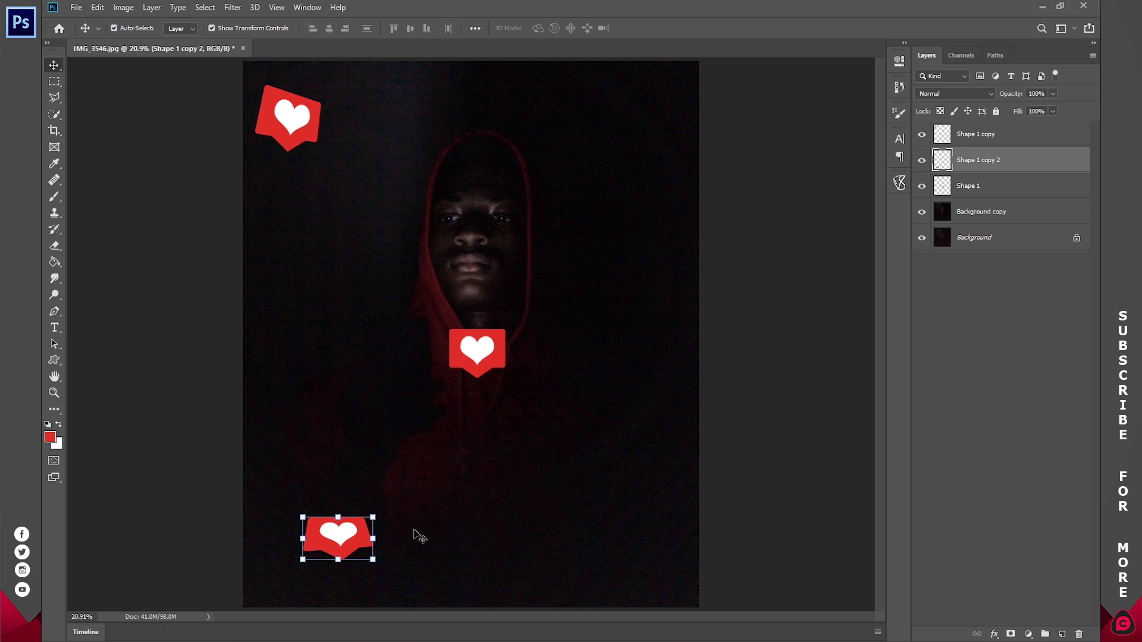
click(488, 363)
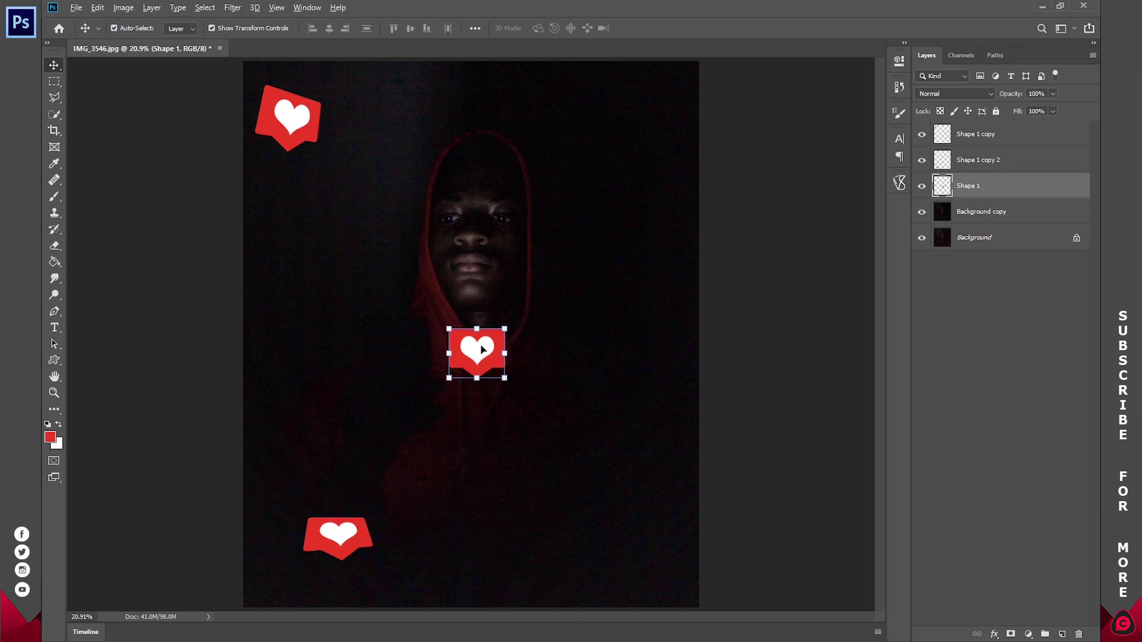
Add a large, distorted heart copy at the bottom right.
drag(483, 350, 525, 459)
key(ctrl+t)
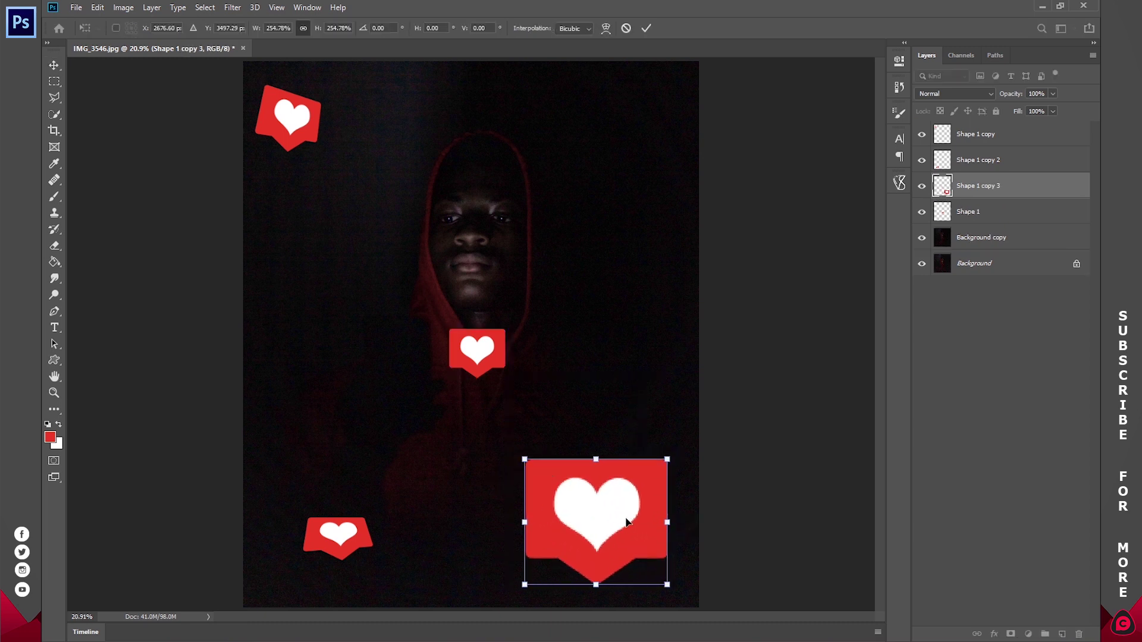
drag(626, 522, 700, 574)
drag(592, 505, 630, 514)
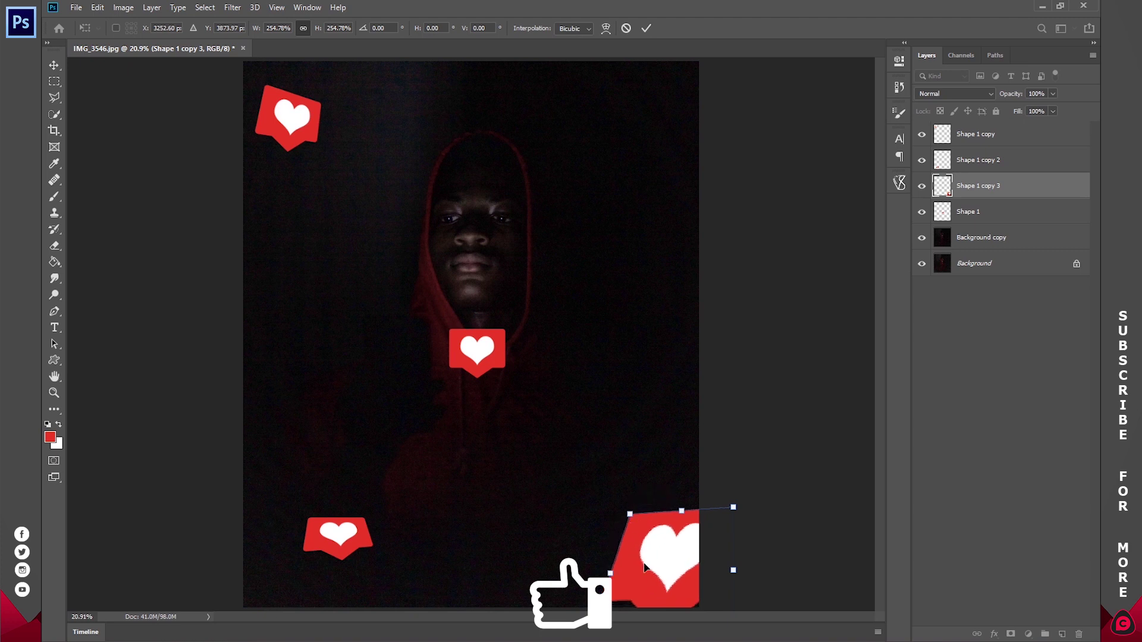
key(Return)
Add a rotated heart copy in the upper right.
click(486, 355)
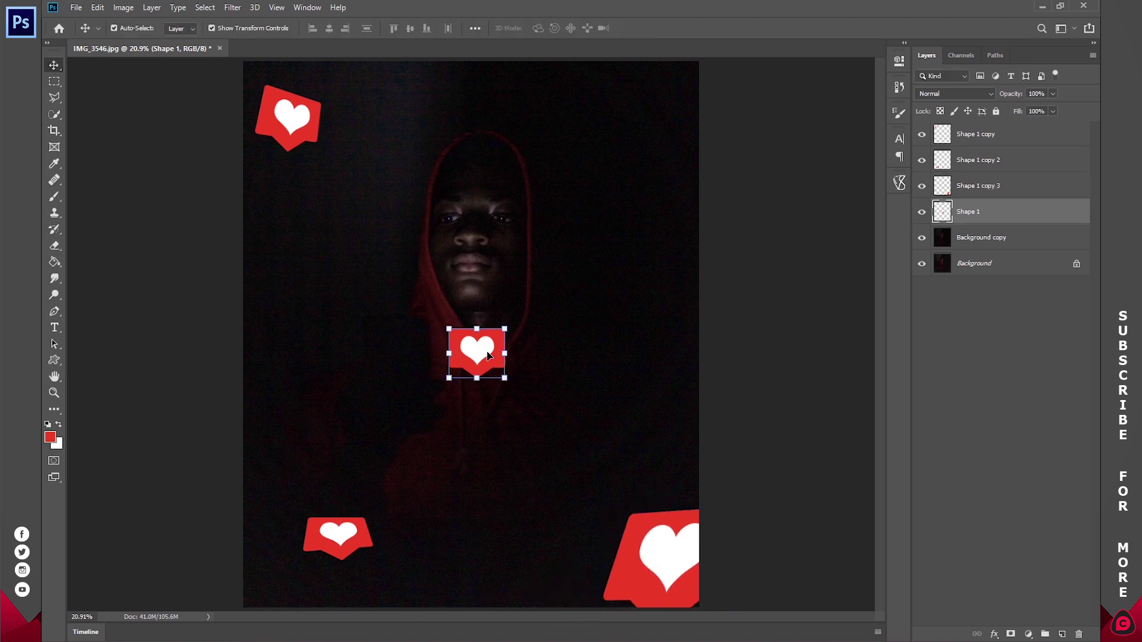
drag(482, 356, 603, 201)
key(ctrl+t)
drag(659, 171, 648, 208)
key(Return)
Add a small heart copy at 50% size on the left.
drag(488, 357, 352, 315)
key(ctrl+t)
drag(310, 309, 356, 310)
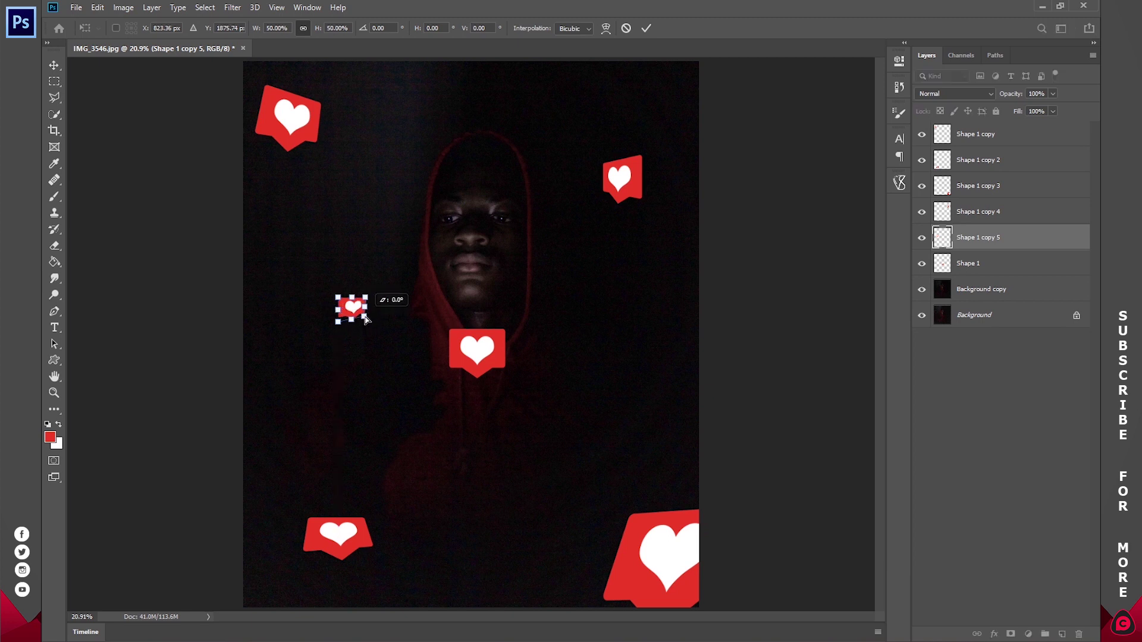
key(Return)
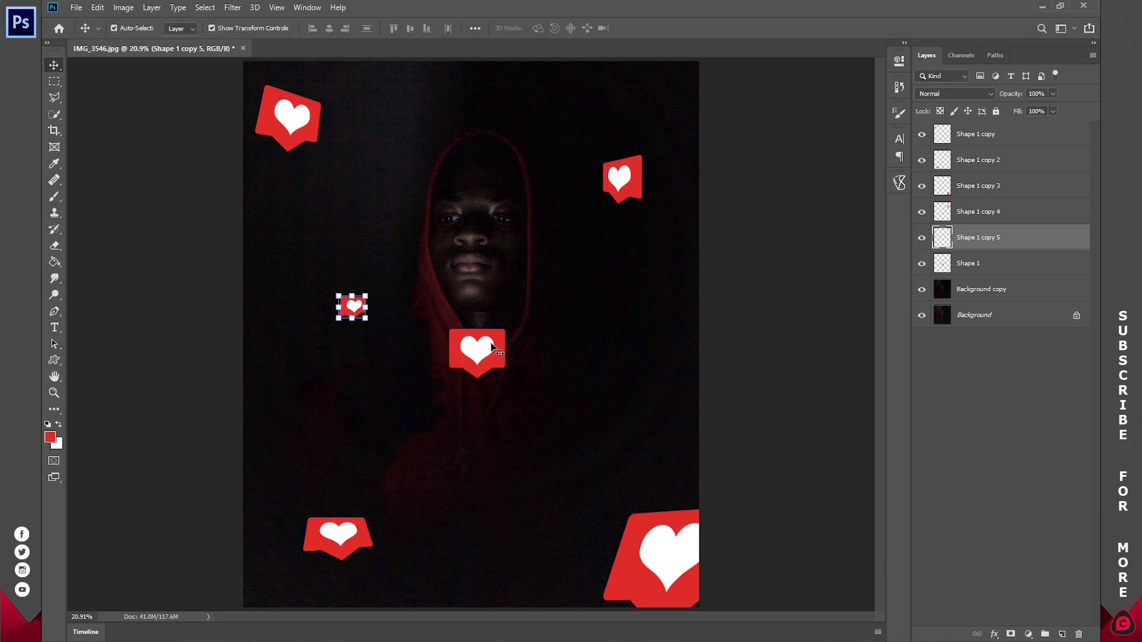
Move the original heart down-right and shrink it to about 59%.
drag(482, 348, 549, 444)
key(ctrl)
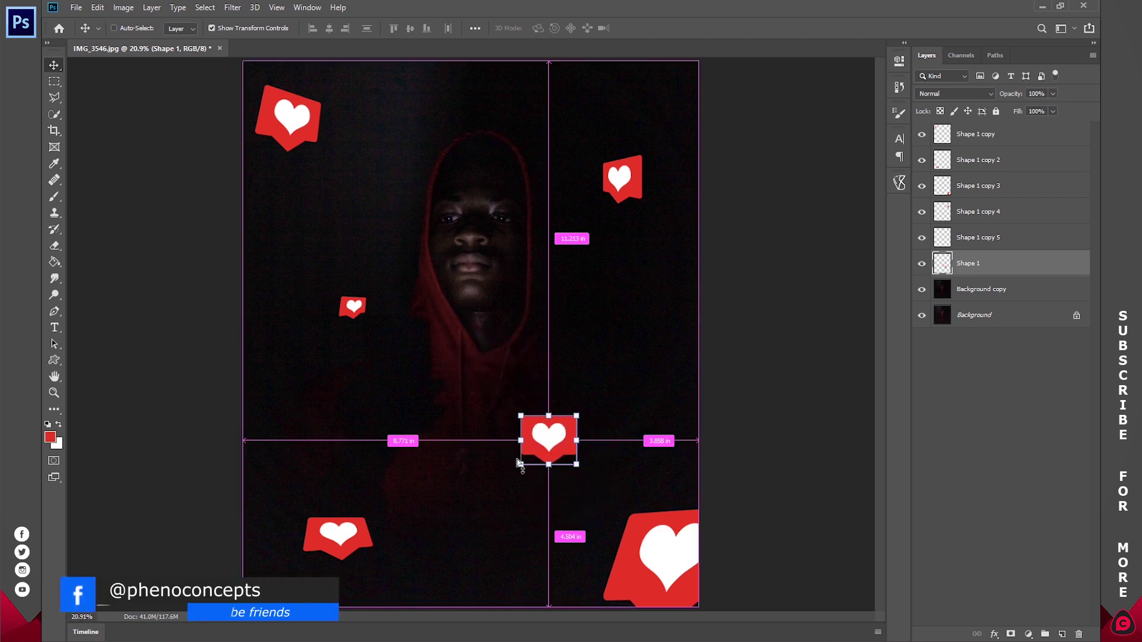
key(ctrl+t)
drag(520, 465, 574, 444)
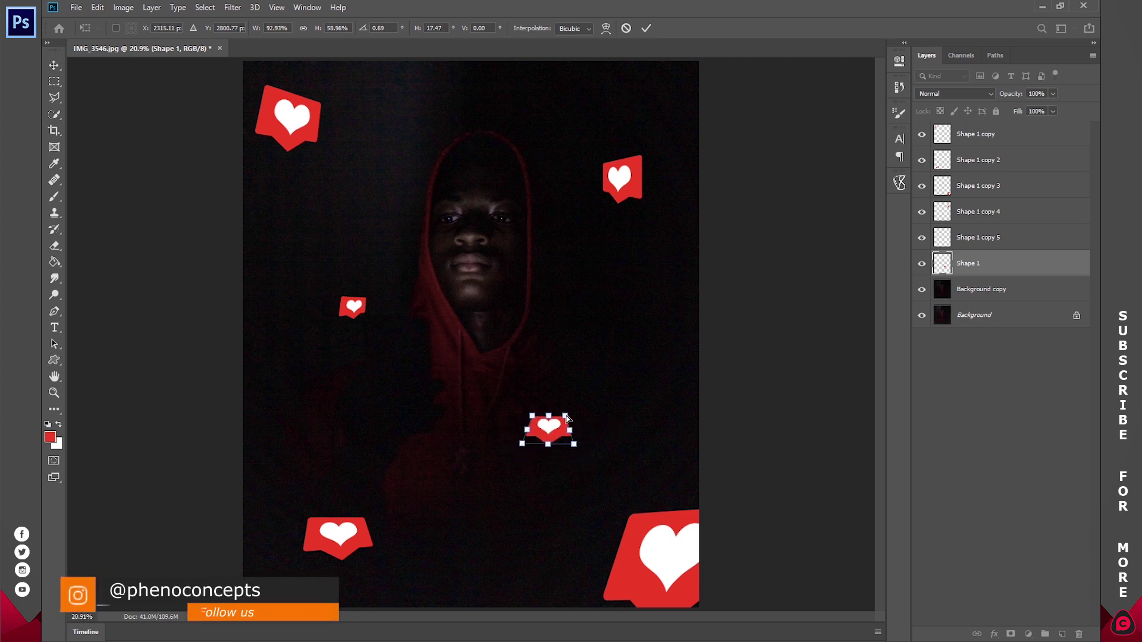
key(Return)
click(1074, 418)
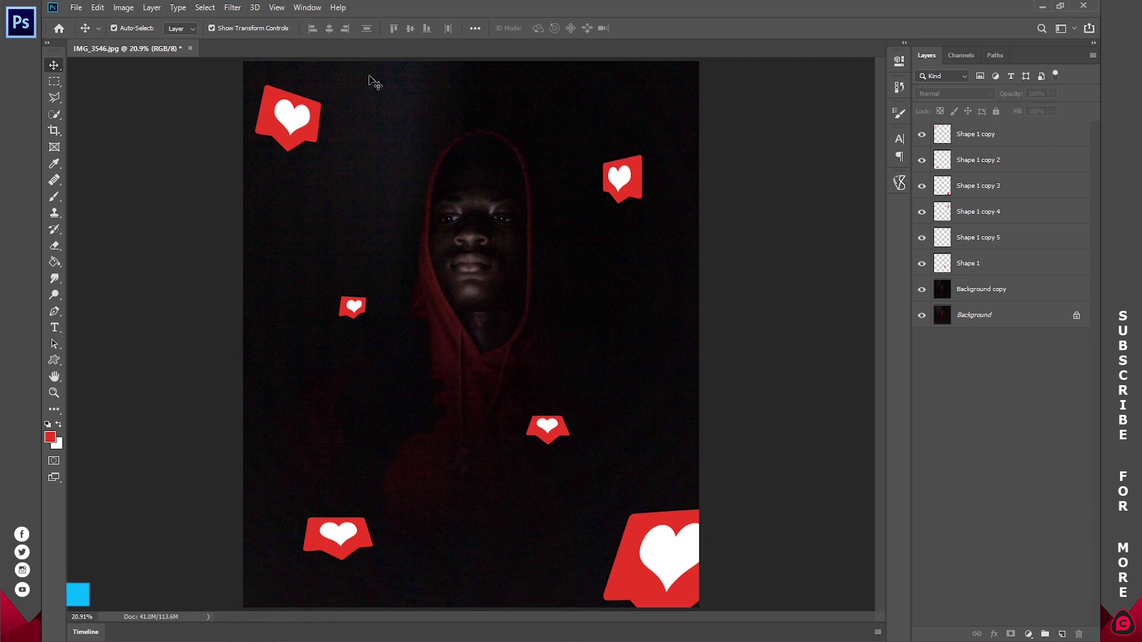
click(987, 266)
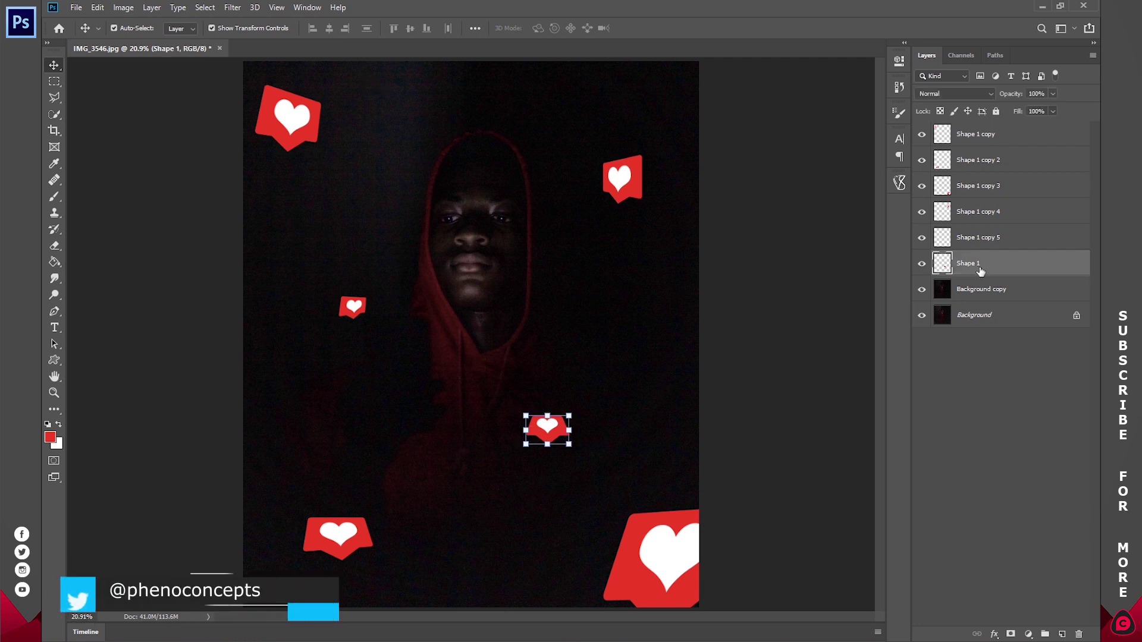
Convert Shape 1 and Shape 1 copy 5 into smart objects.
right_click(975, 266)
click(996, 263)
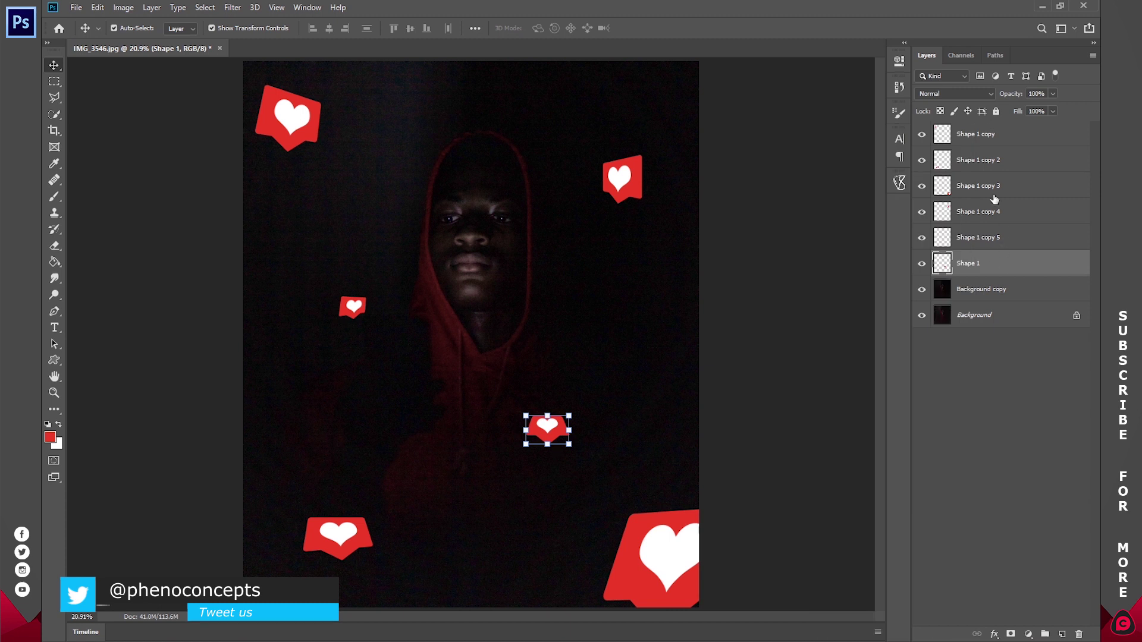
right_click(980, 263)
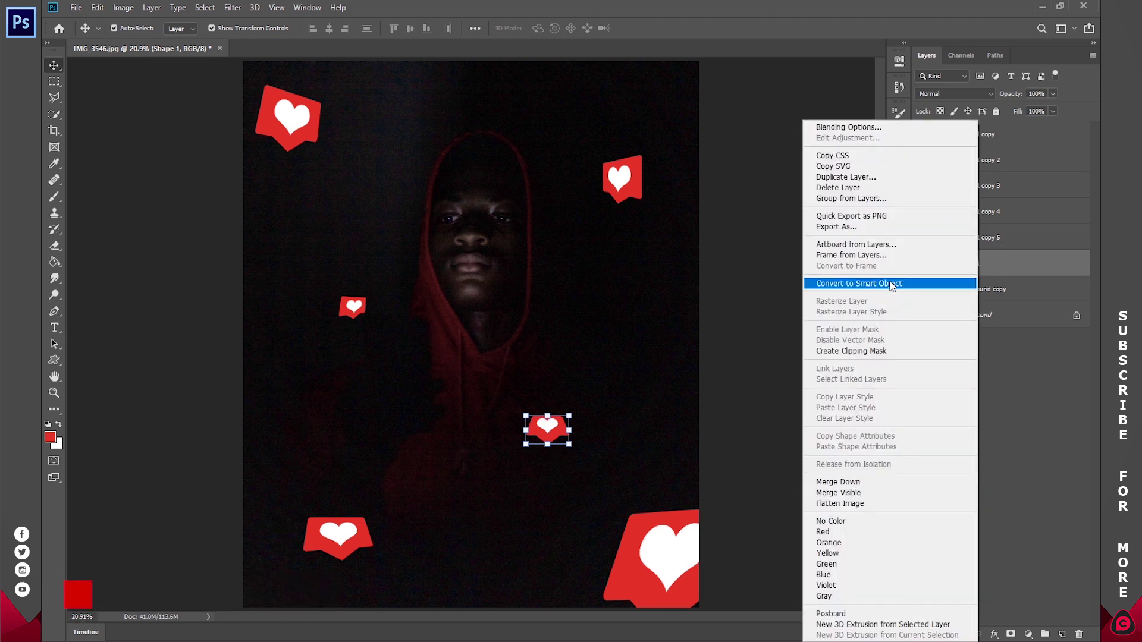
click(892, 284)
right_click(990, 238)
click(919, 283)
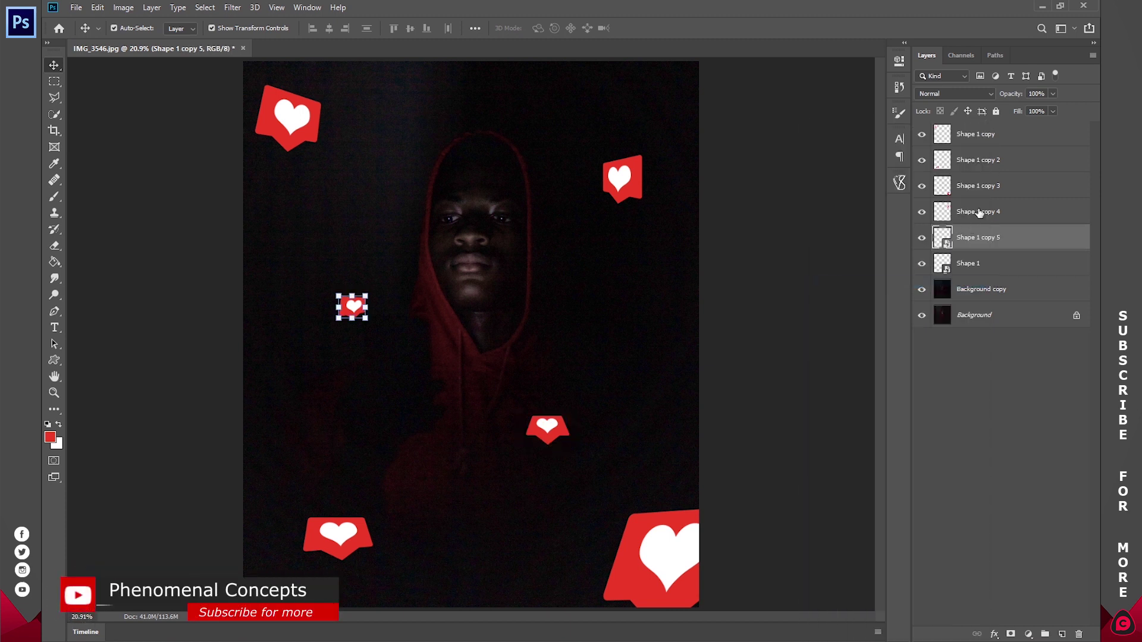
Convert Shape 1 copy 4, copy 3 and the remaining heart layer into smart objects.
right_click(979, 213)
click(893, 283)
right_click(986, 186)
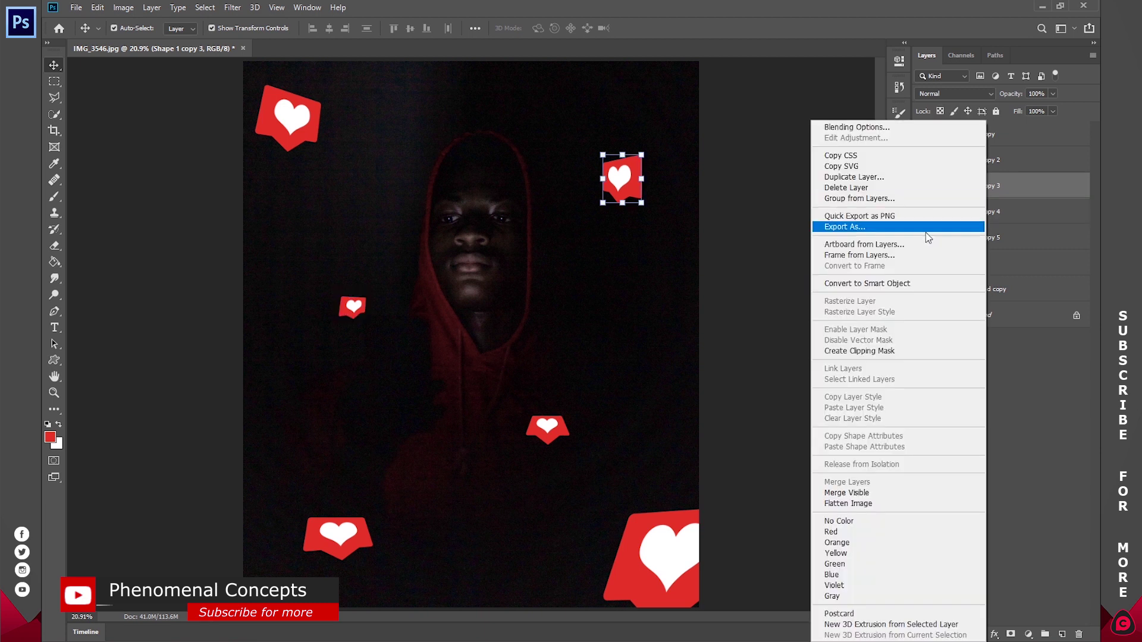
click(928, 284)
right_click(988, 134)
click(1009, 247)
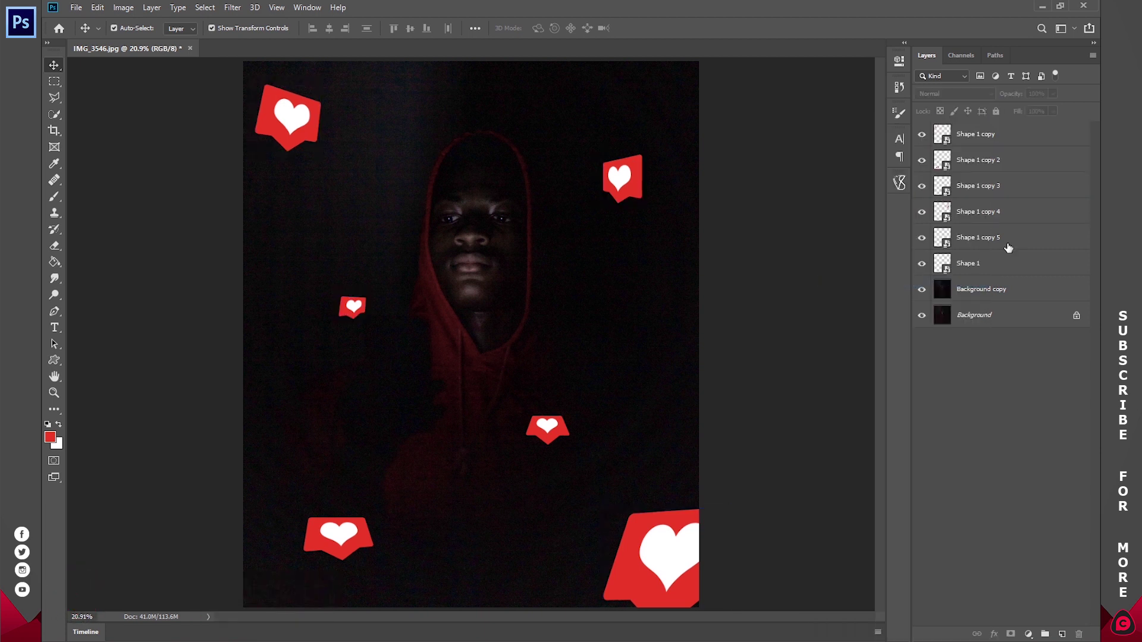
click(993, 139)
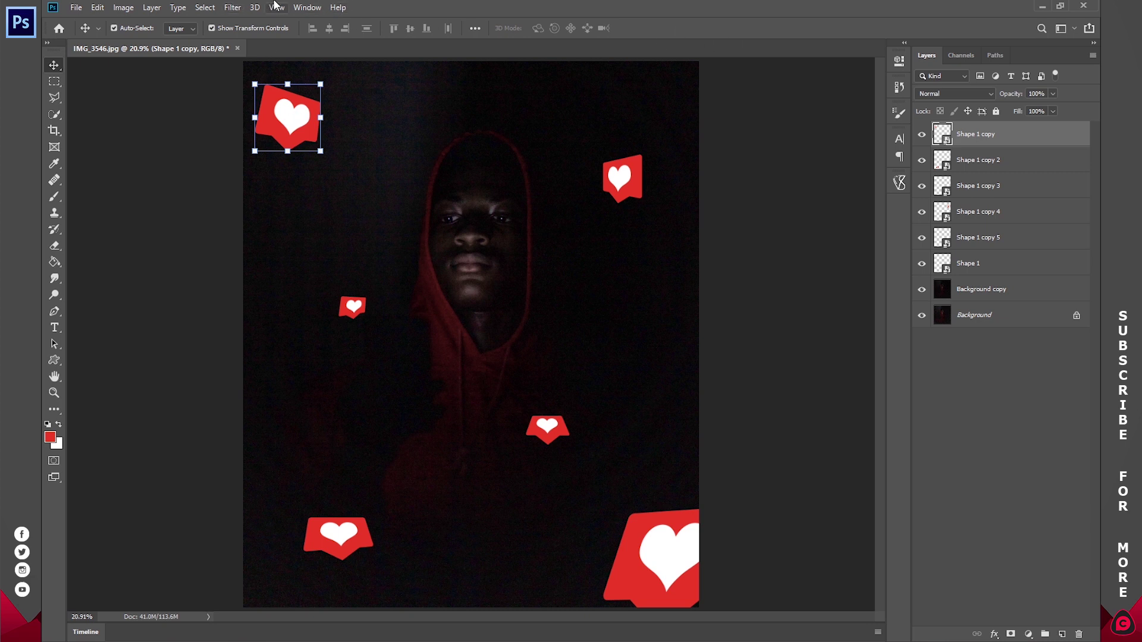
click(232, 8)
mouse_move(250, 151)
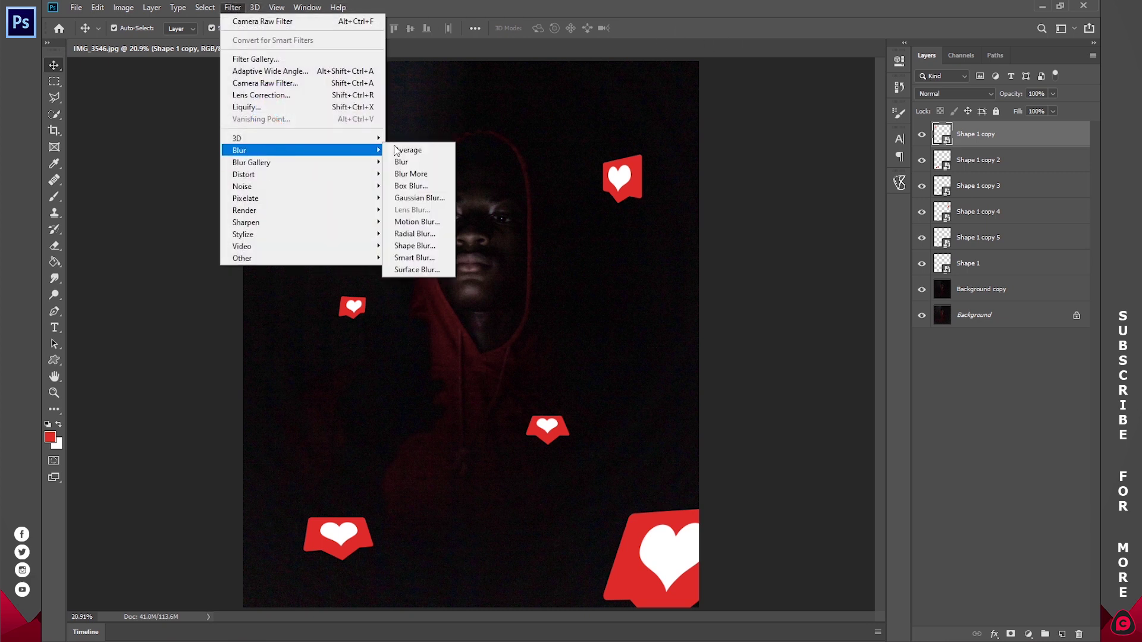
click(429, 198)
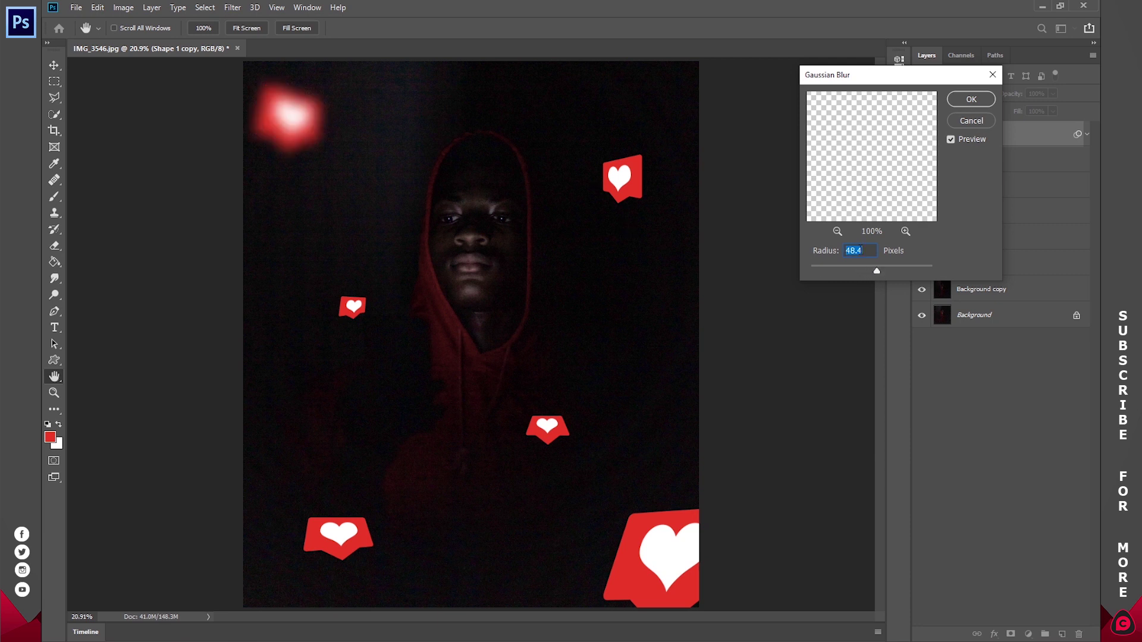
click(981, 98)
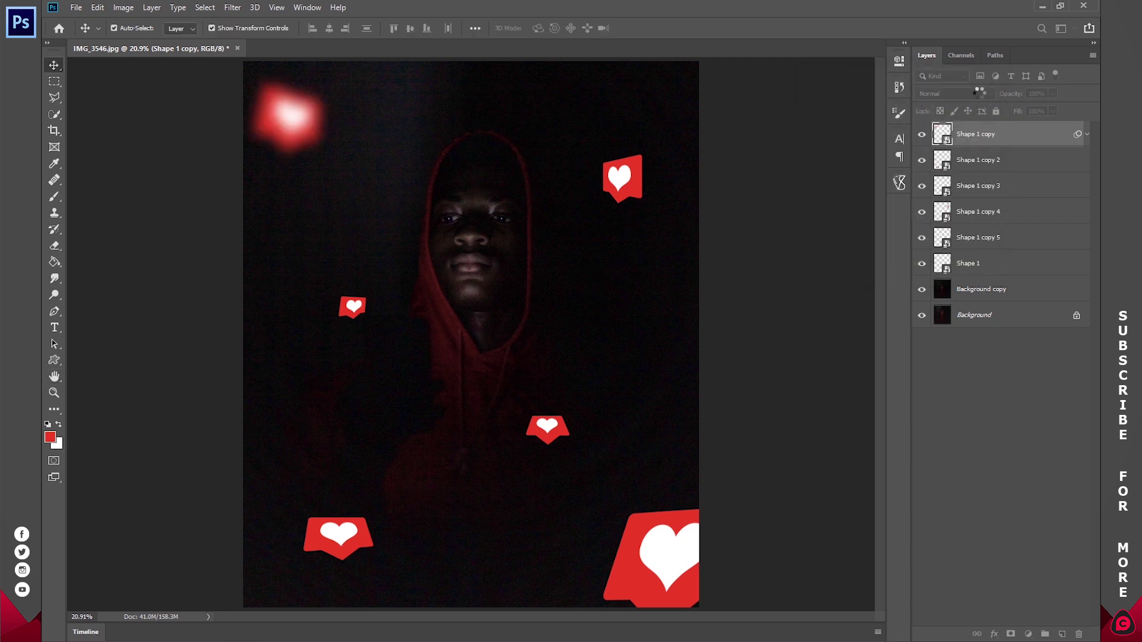
click(1047, 390)
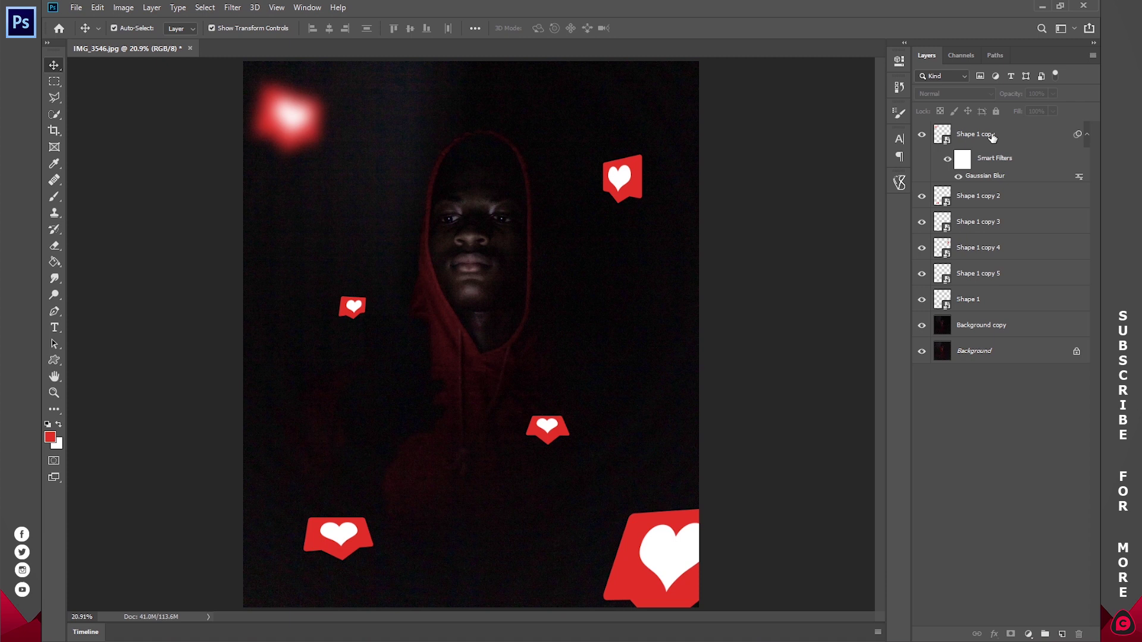
right_click(992, 137)
key(ctrl+z)
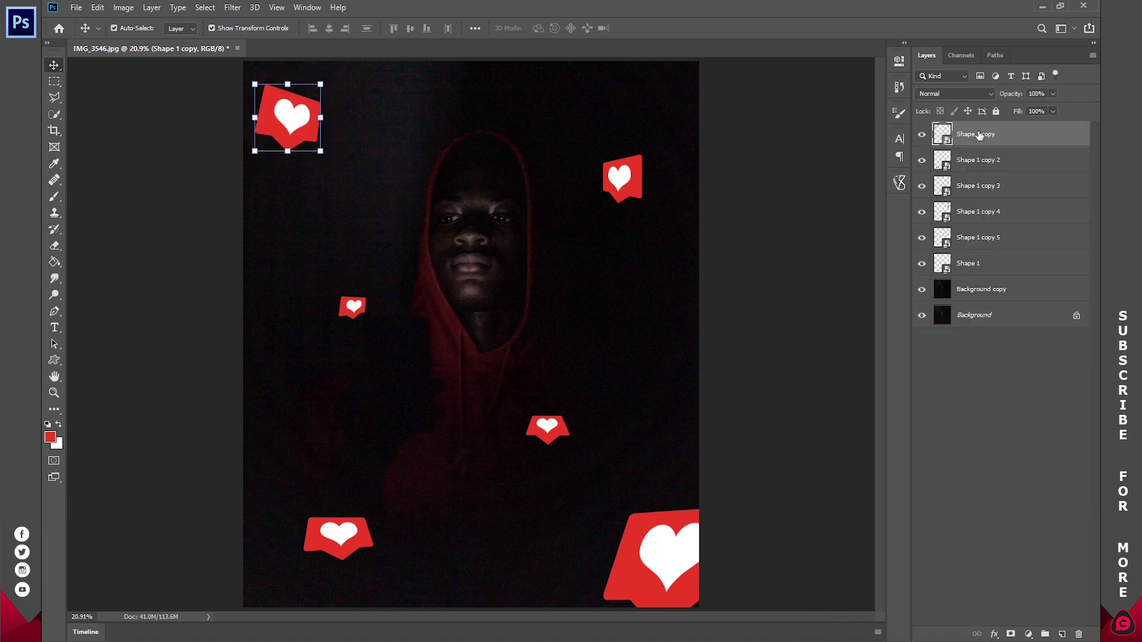
right_click(980, 136)
click(873, 327)
click(233, 7)
mouse_move(334, 151)
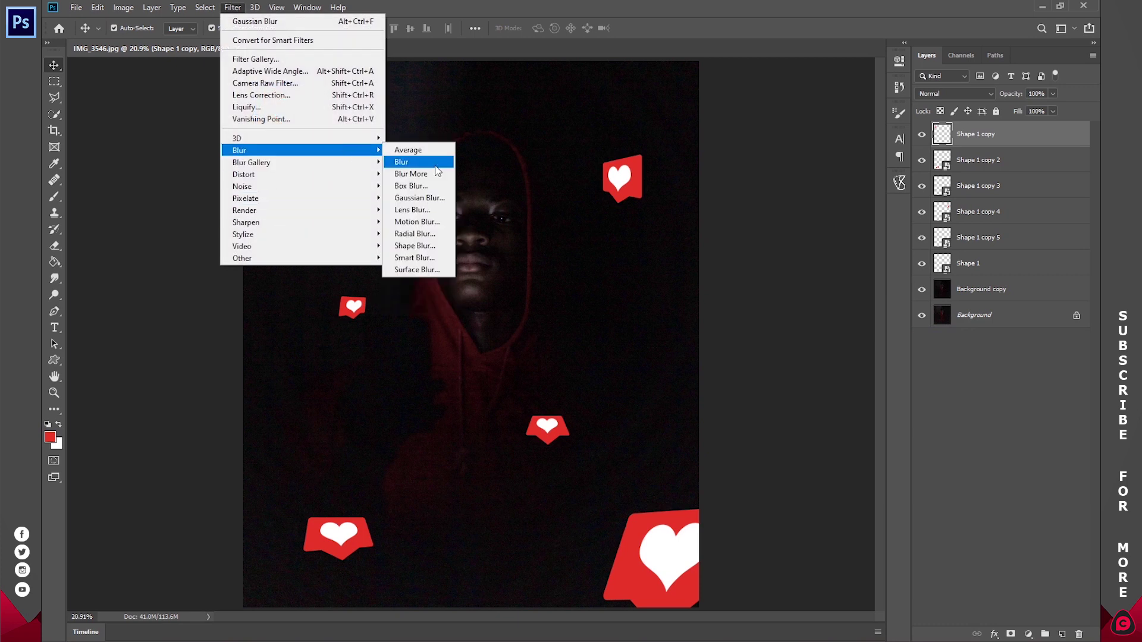
click(438, 202)
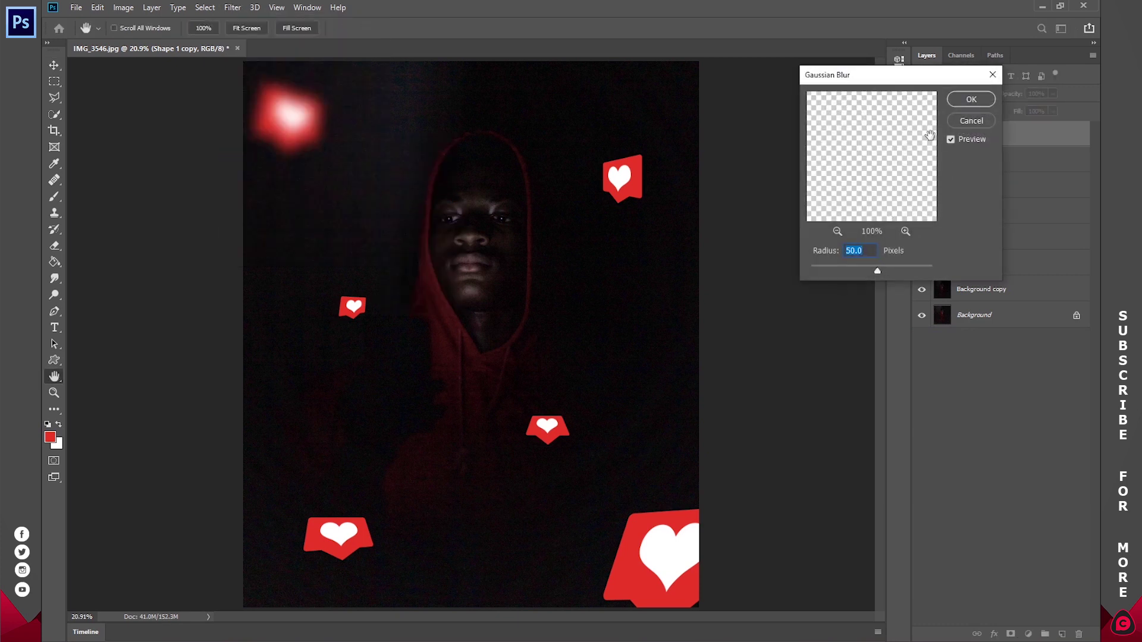
click(970, 100)
key(v)
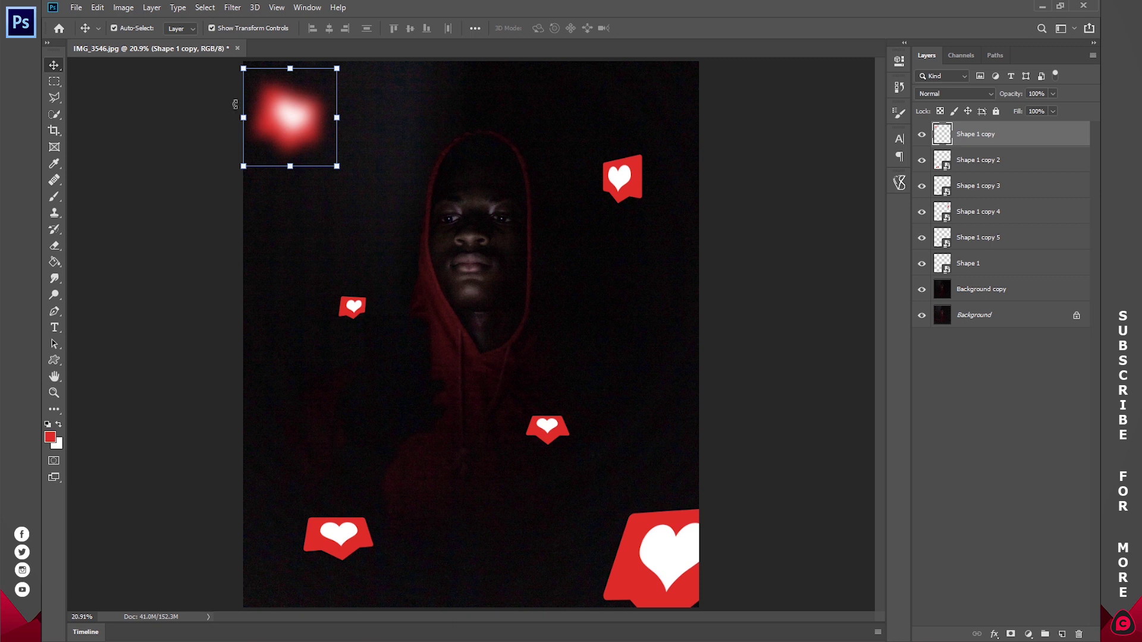
drag(290, 118, 325, 140)
key(ctrl+z)
key(ctrl+z)
Apply a Gaussian Blur smart filter to the top-left heart, Shape 1 copy.
click(232, 7)
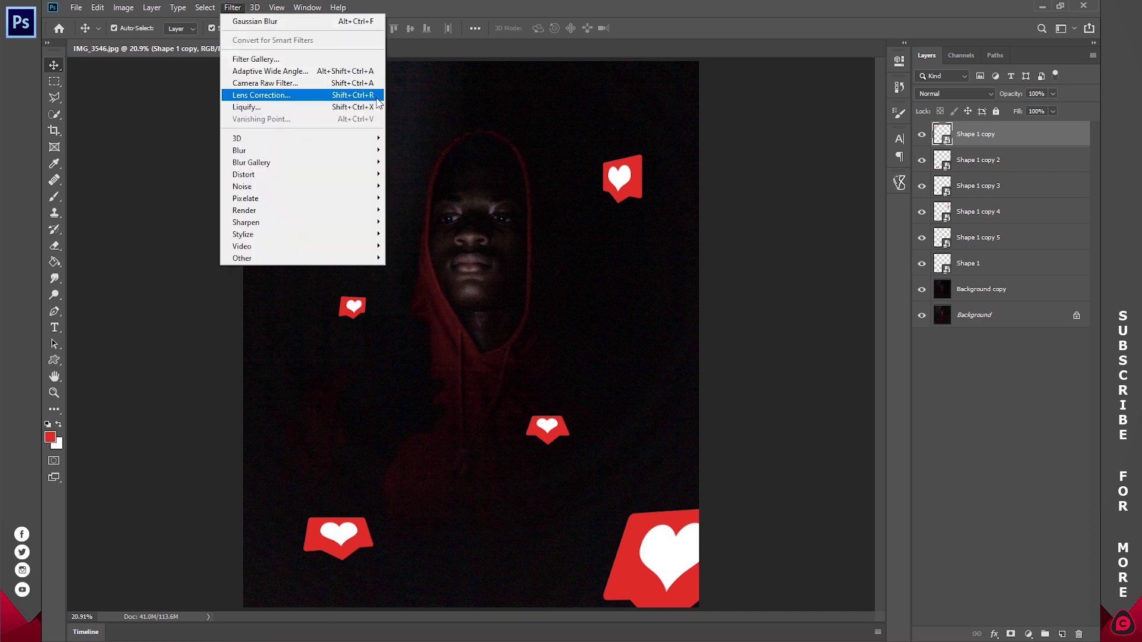
click(227, 8)
click(226, 7)
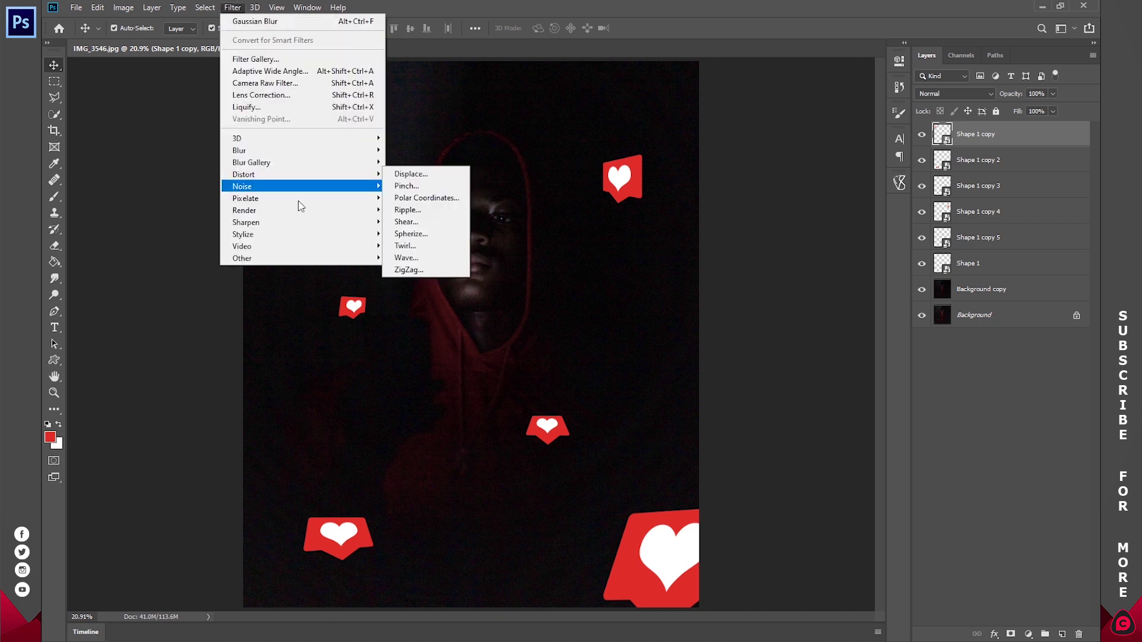
mouse_move(357, 150)
click(416, 198)
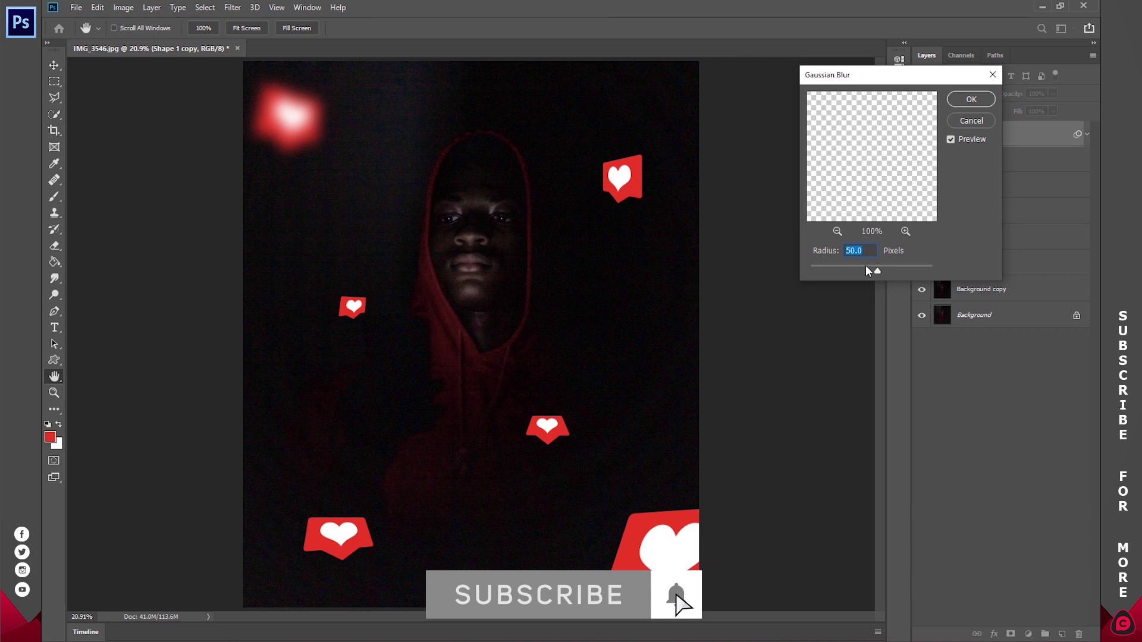
click(971, 100)
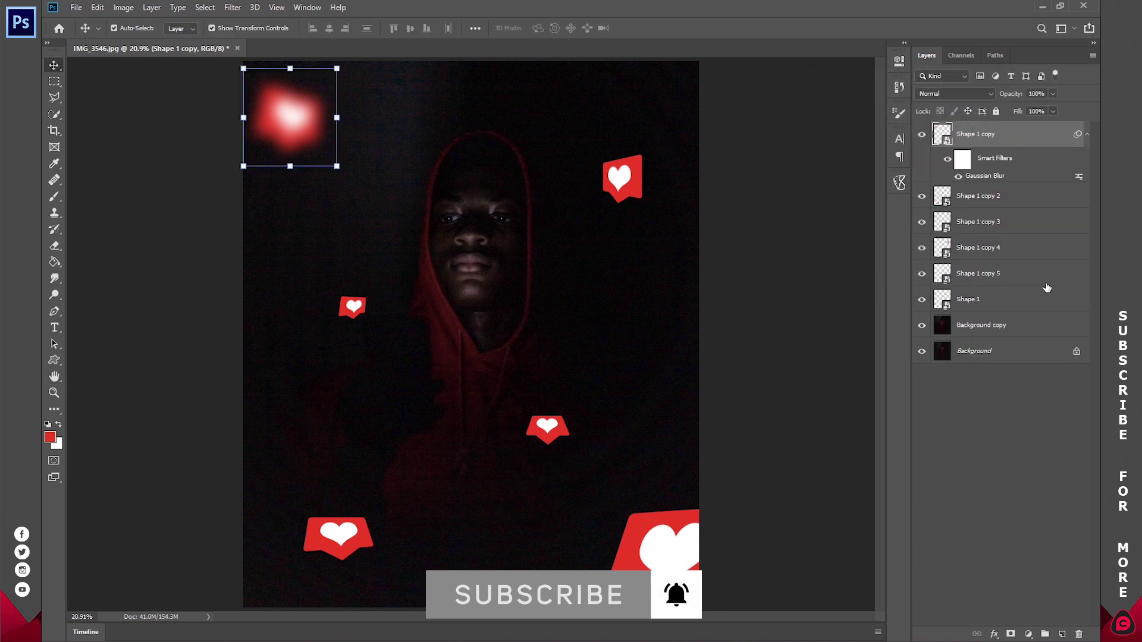
Toggle the blur filter's visibility and reduce its radius to 2.7 pixels.
click(959, 178)
click(958, 178)
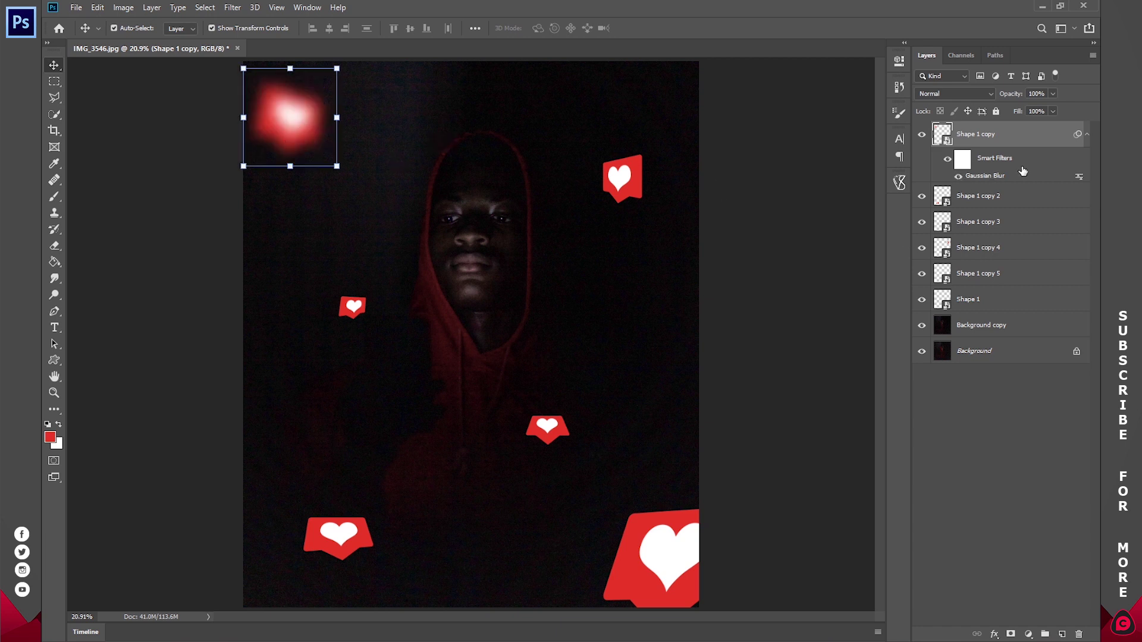
double_click(986, 179)
drag(838, 265, 828, 265)
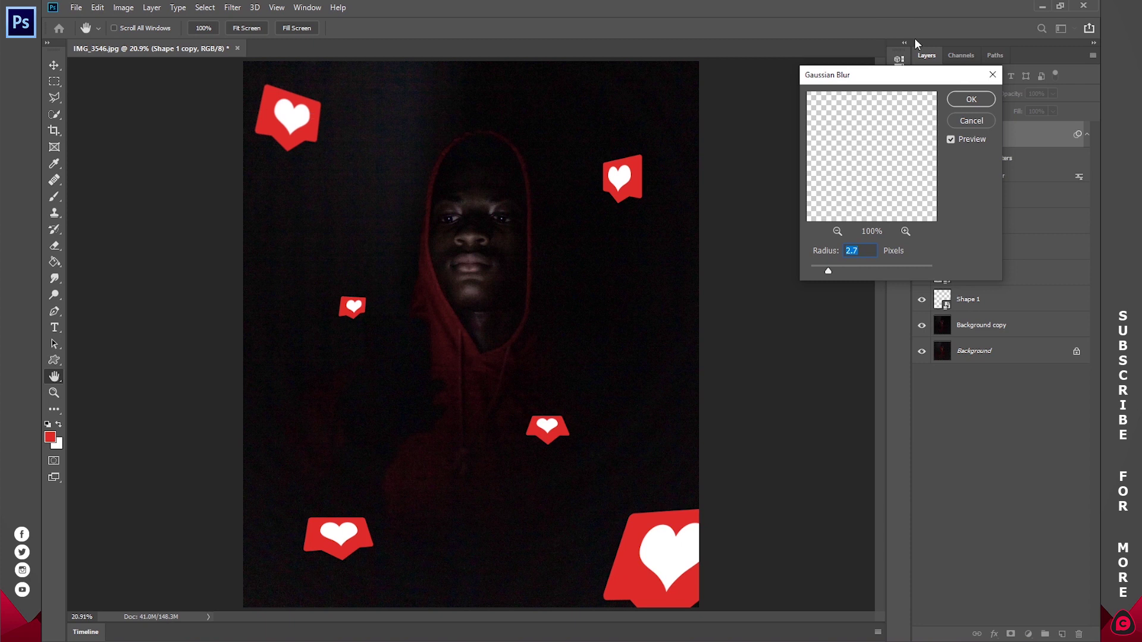
click(968, 101)
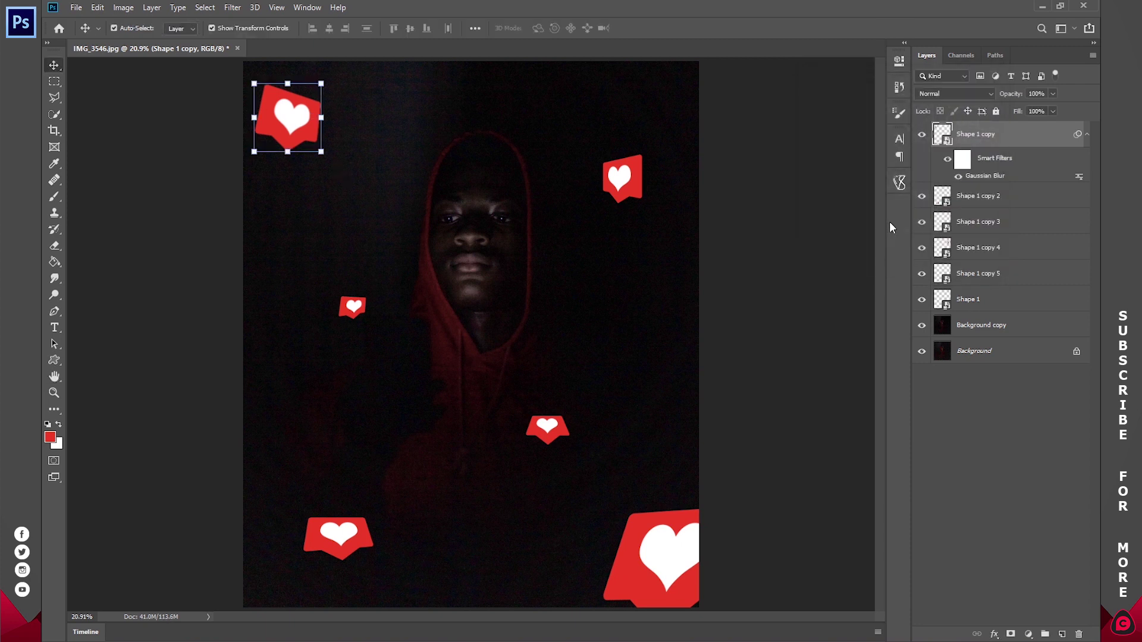
double_click(997, 176)
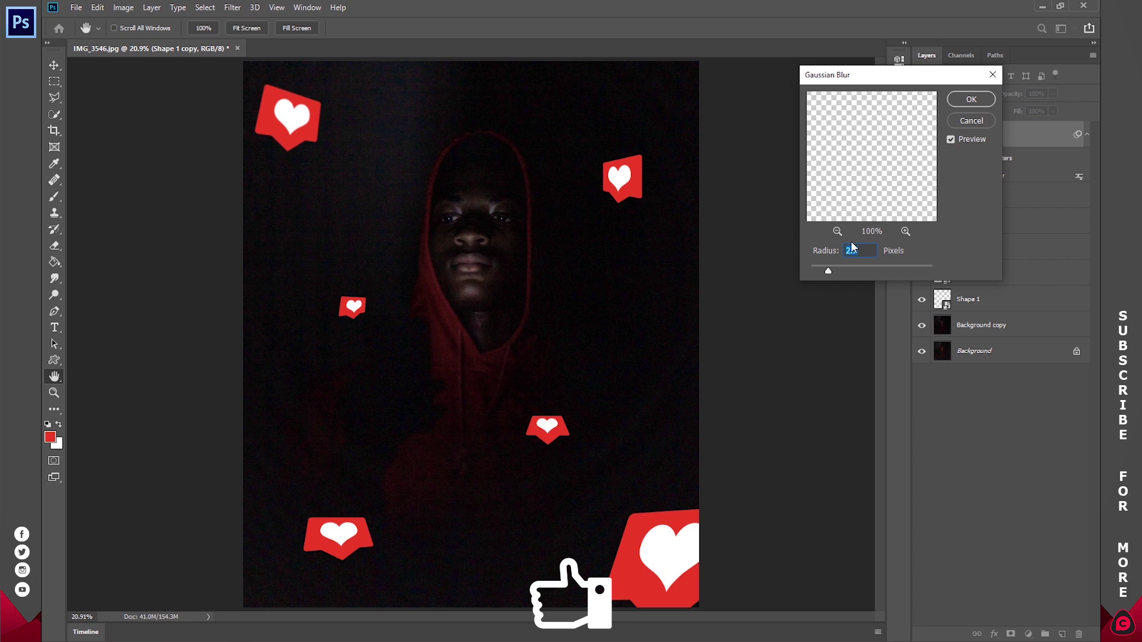
Set the top-left heart's blur to 15 px and blur the bottom-right heart at 10 px.
text(15)
key(Return)
click(637, 535)
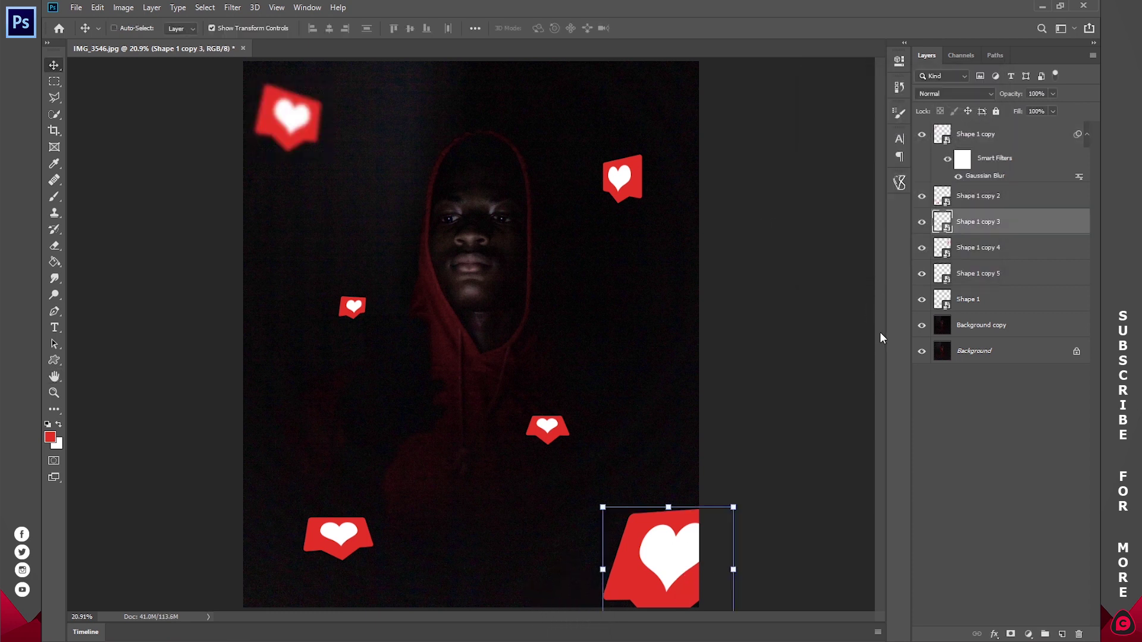
key(ctrl+alt+f)
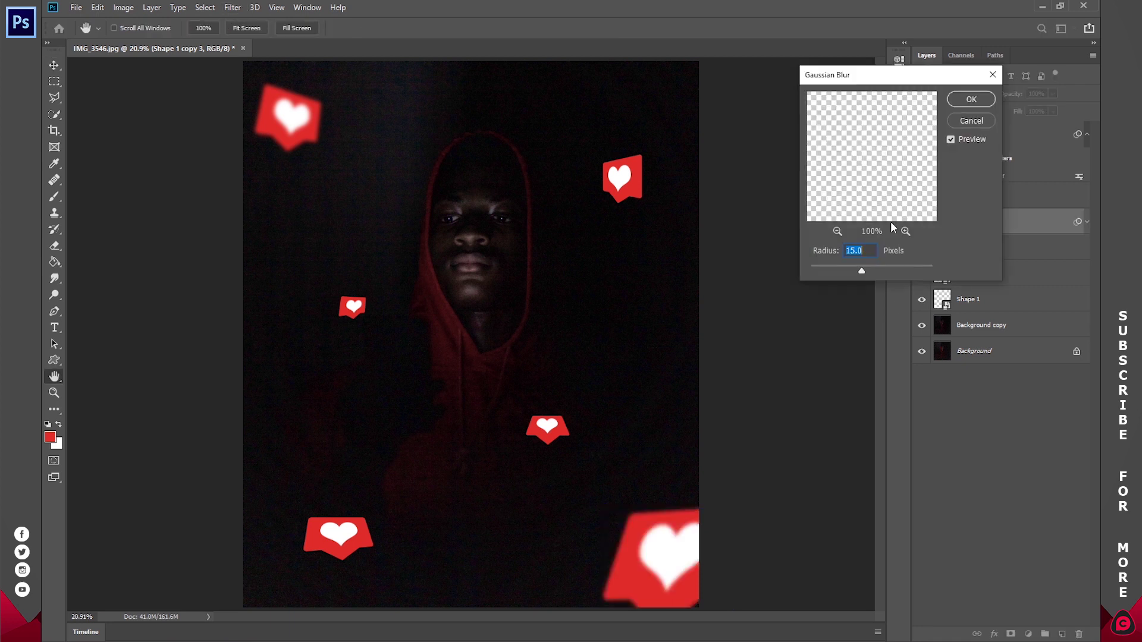
text(10)
key(Return)
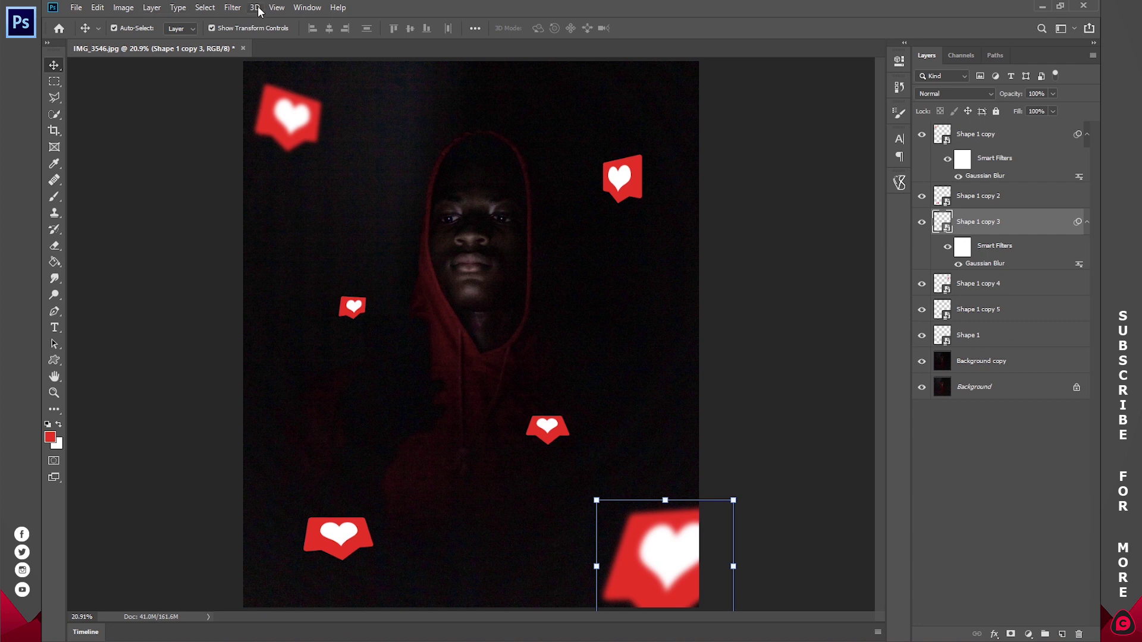
click(232, 7)
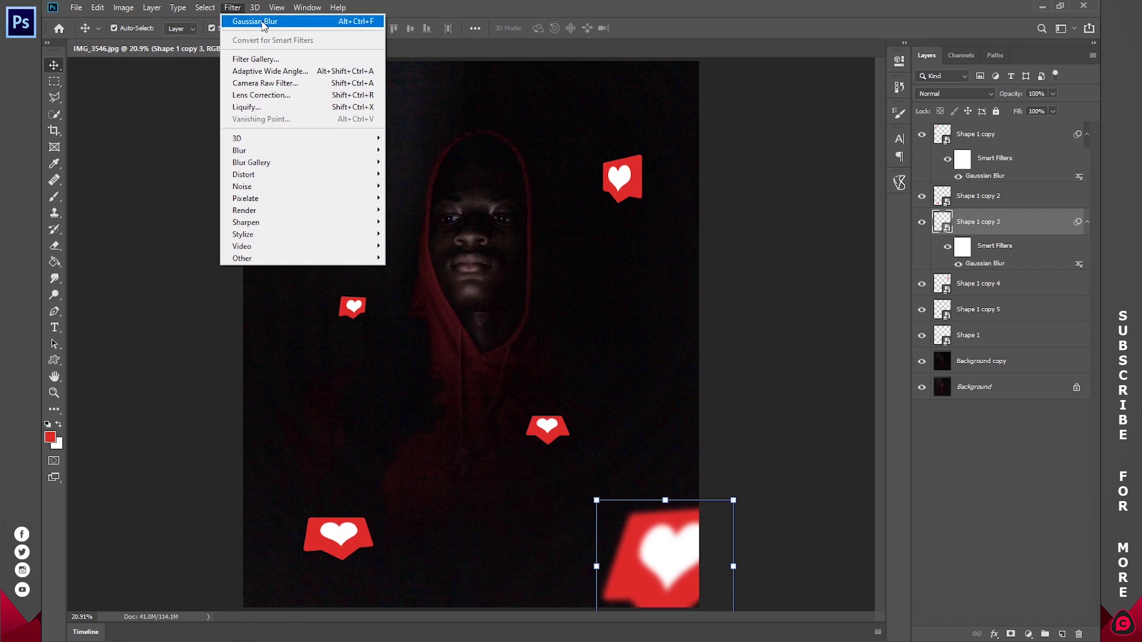
mouse_move(341, 166)
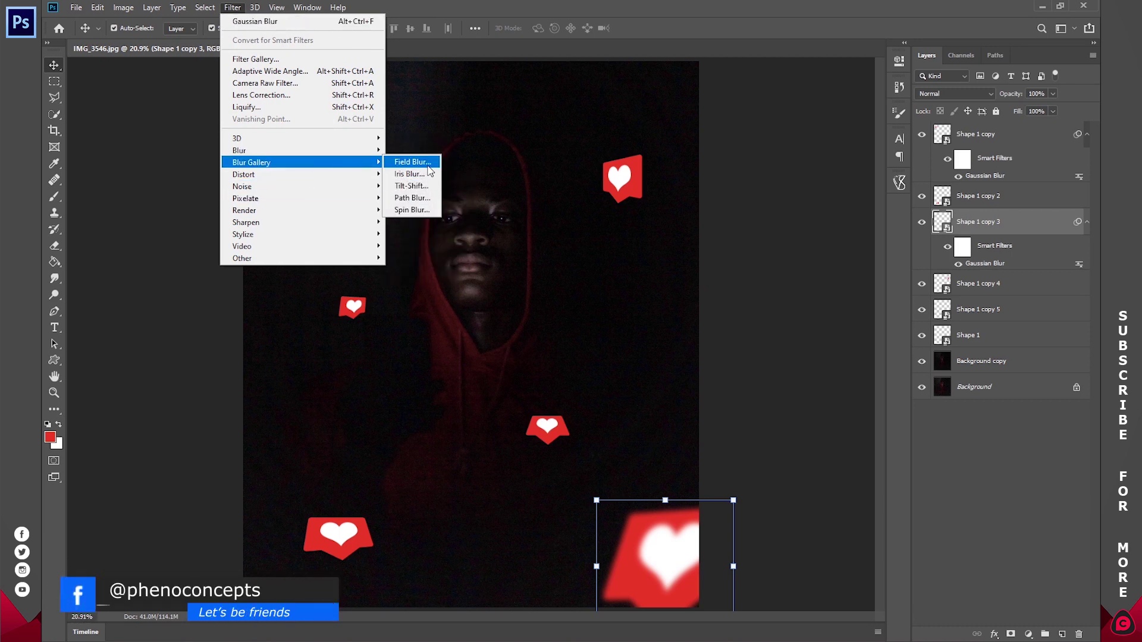
click(1058, 459)
Apply 10 px Gaussian blurs to the upper-right heart and Shape 1 copy 5.
click(985, 288)
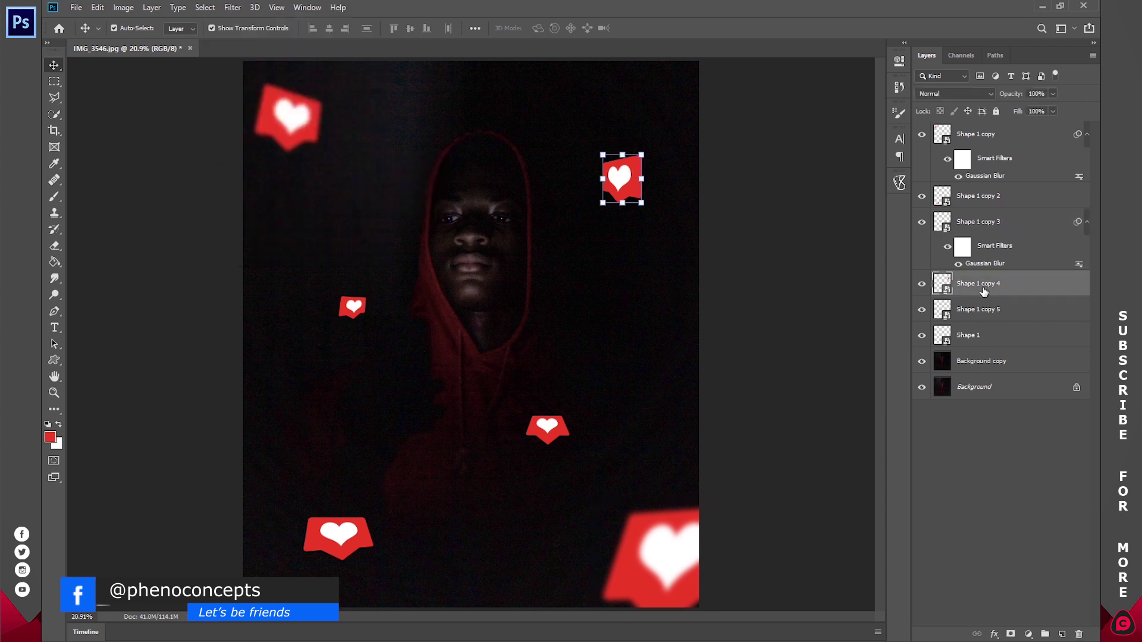
key(ctrl+alt+f)
text(10)
key(Return)
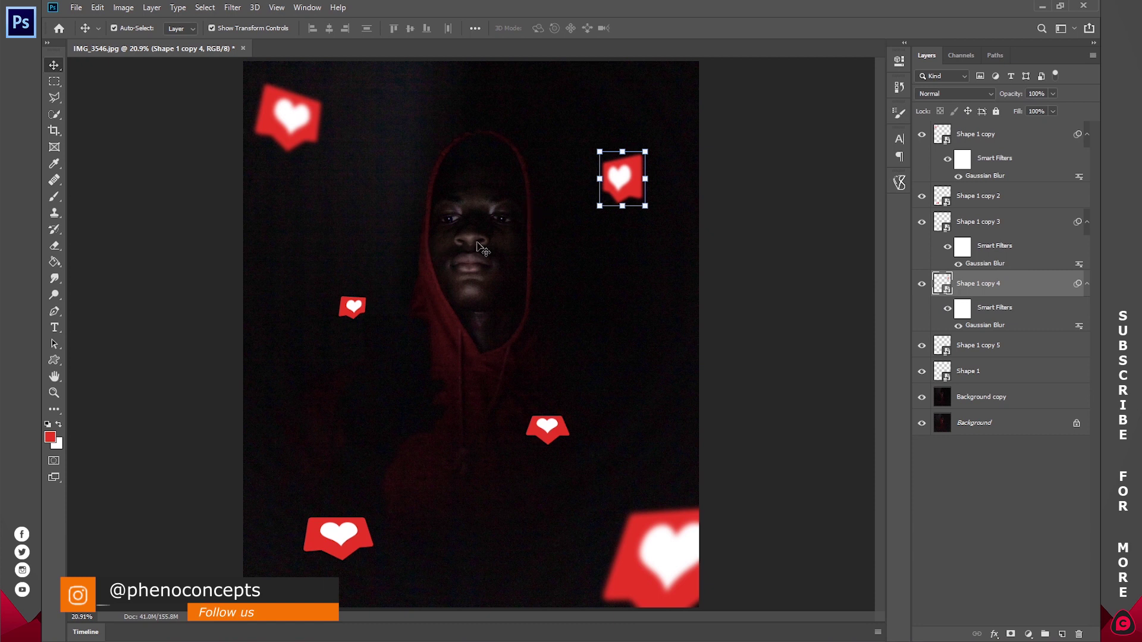
click(982, 345)
key(ctrl+alt+f)
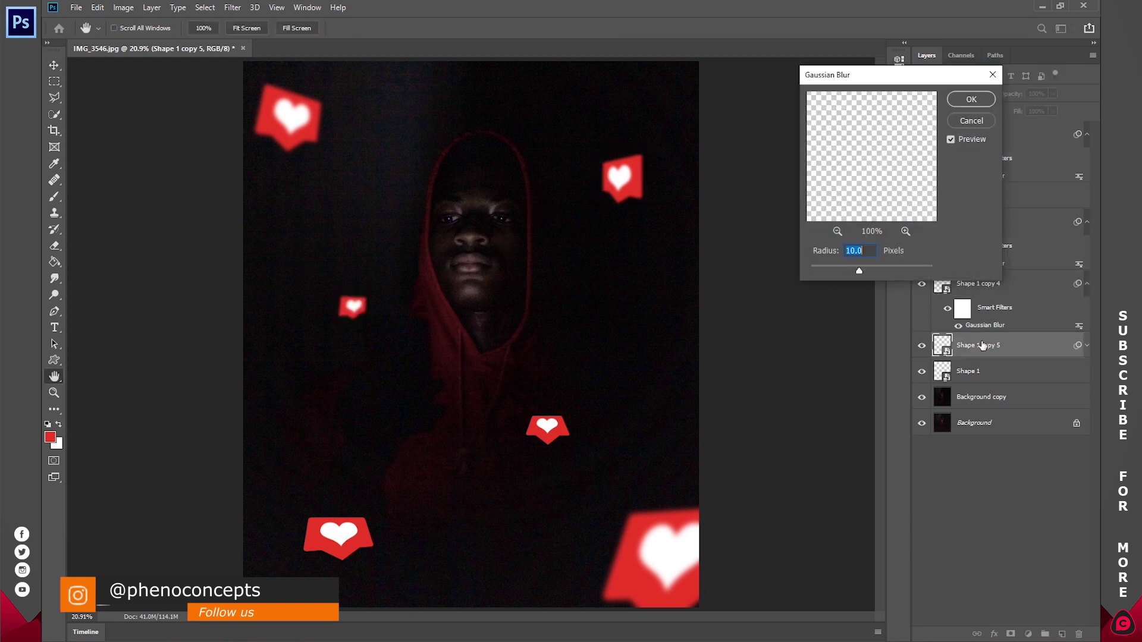
key(Return)
Blur the centre heart at 5 px and the lower-left heart at 15 px.
ctrl+click(547, 431)
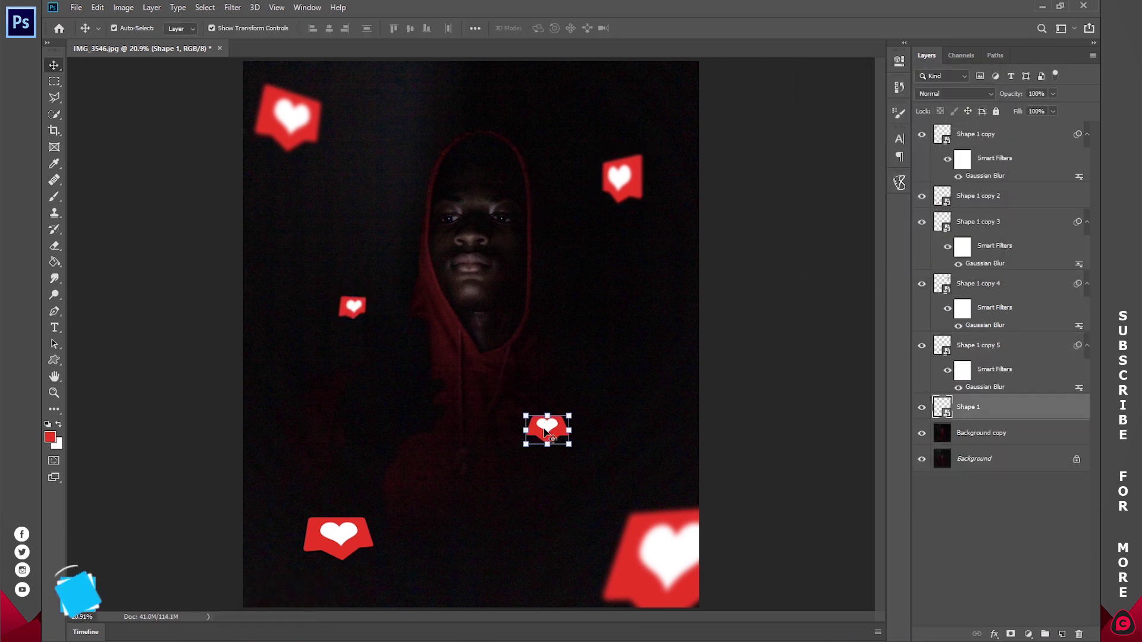
key(ctrl+alt+f)
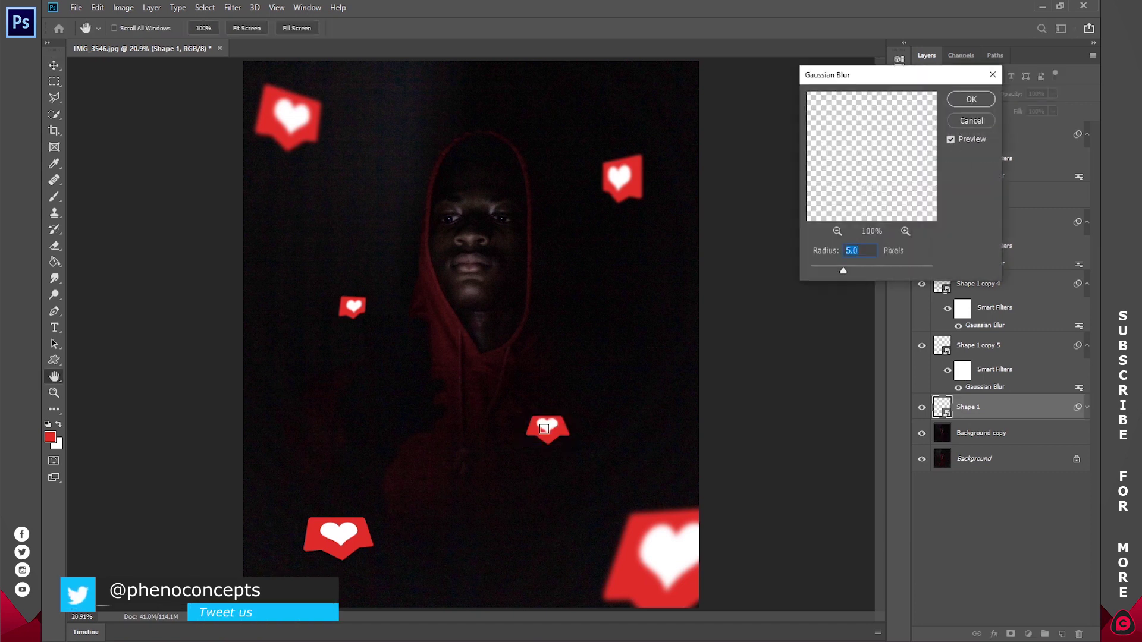
key(Return)
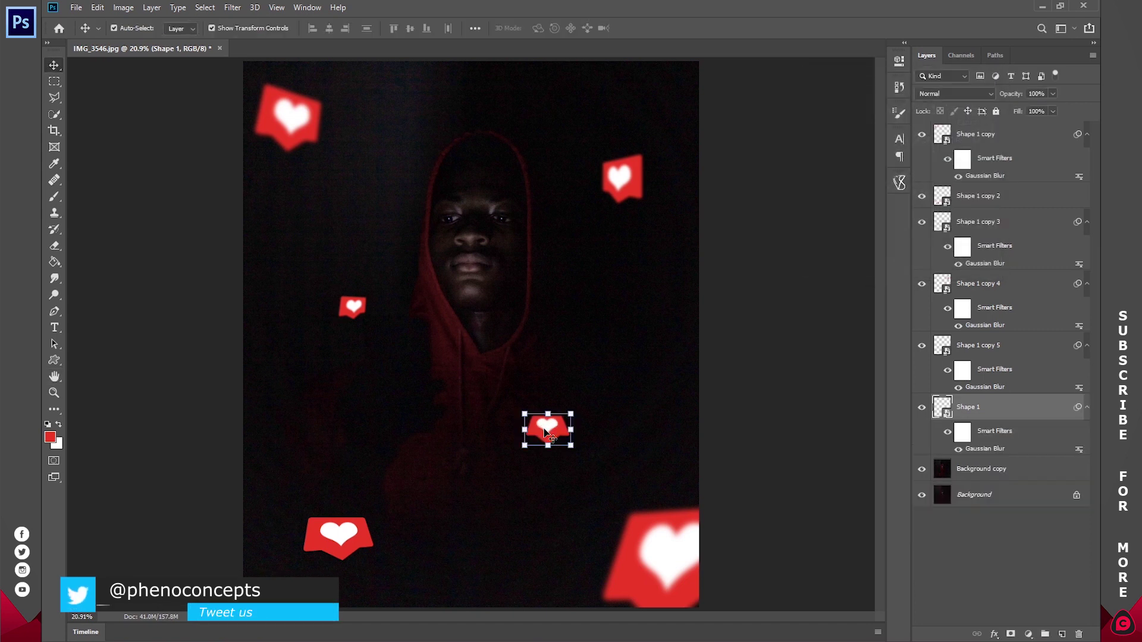
ctrl+click(347, 545)
key(ctrl+alt+f)
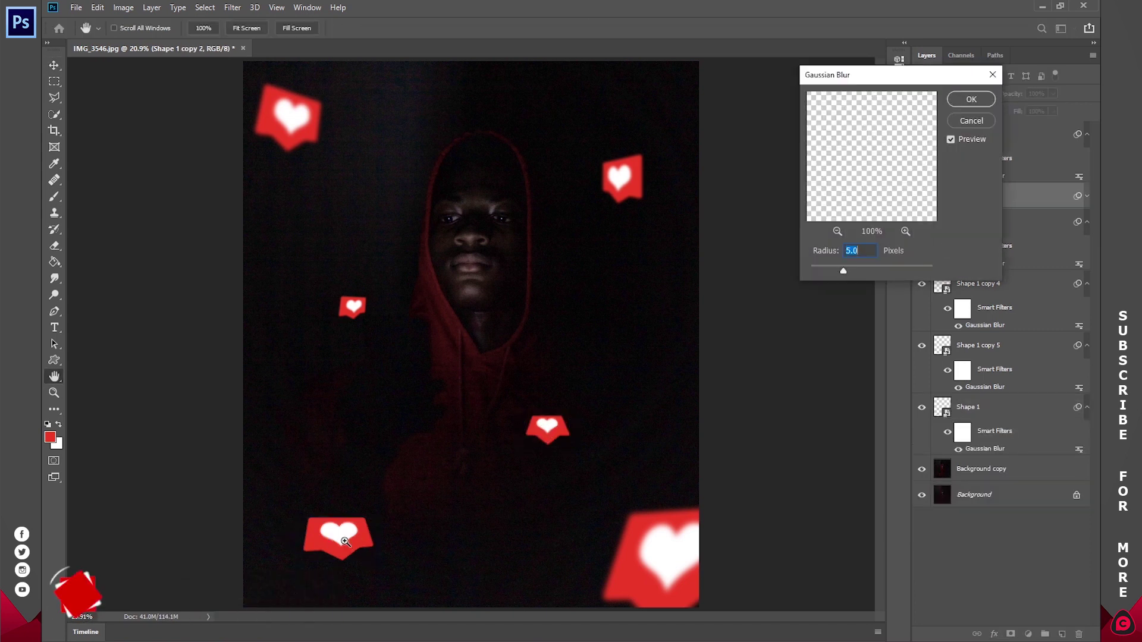
text(15)
key(Return)
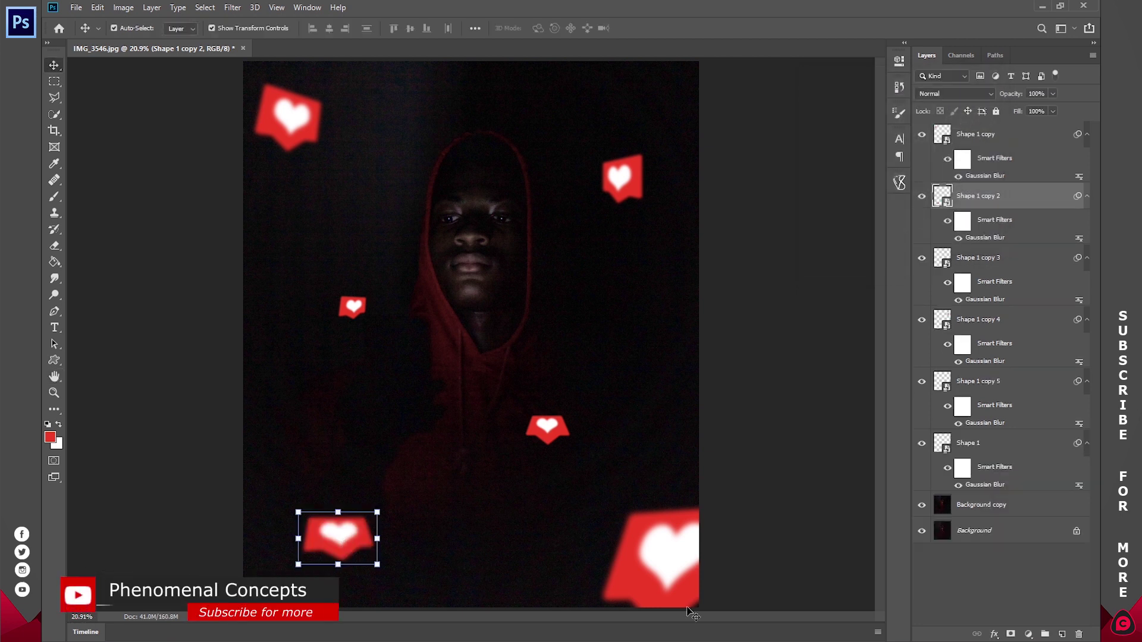